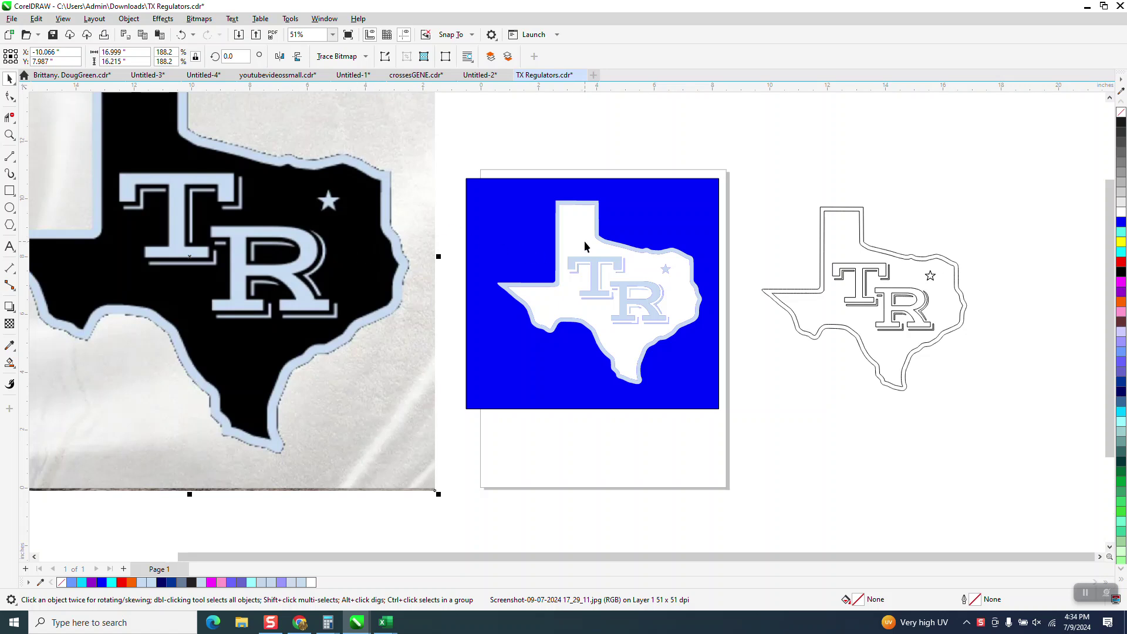
Shift the blue rectangle slightly behind the filled logo and move the reference photo to the far side of the outline drawing.
{"action": "left_click_drag", "start_coordinate": [670, 216], "coordinate": [721, 214]}
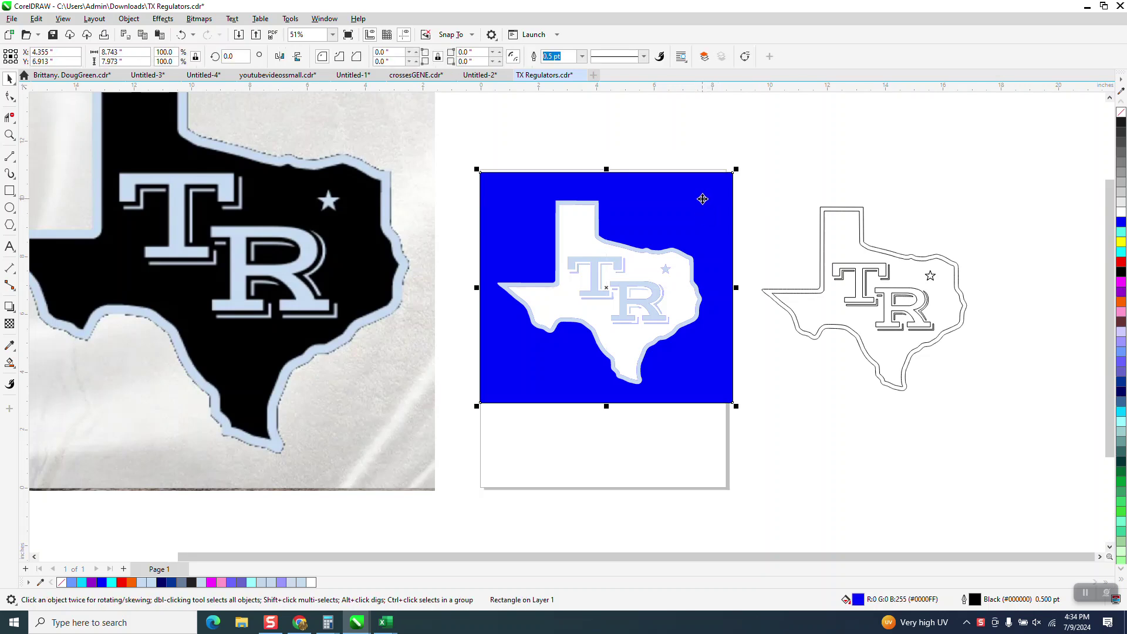
{"action": "scroll", "coordinate": [362, 238], "scroll_direction": "down", "scroll_amount": 2}
{"action": "left_click_drag", "start_coordinate": [273, 241], "coordinate": [920, 234]}
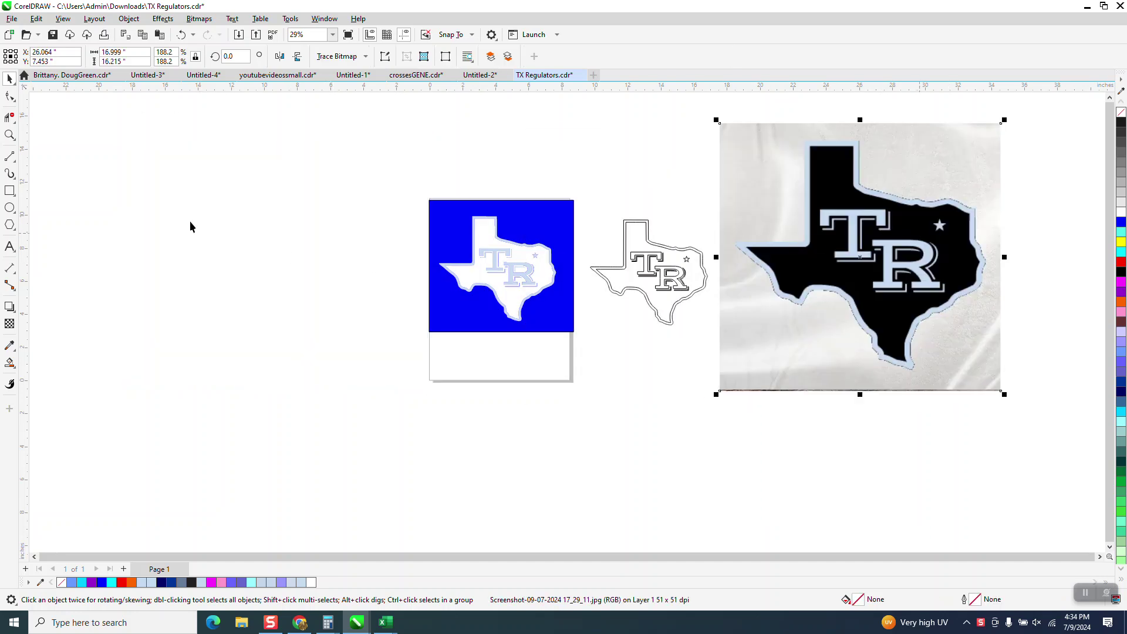
{"action": "left_click", "coordinate": [9, 134]}
{"action": "left_click_drag", "start_coordinate": [593, 166], "coordinate": [1068, 401]}
{"action": "scroll", "coordinate": [662, 432], "scroll_direction": "down", "scroll_amount": 1}
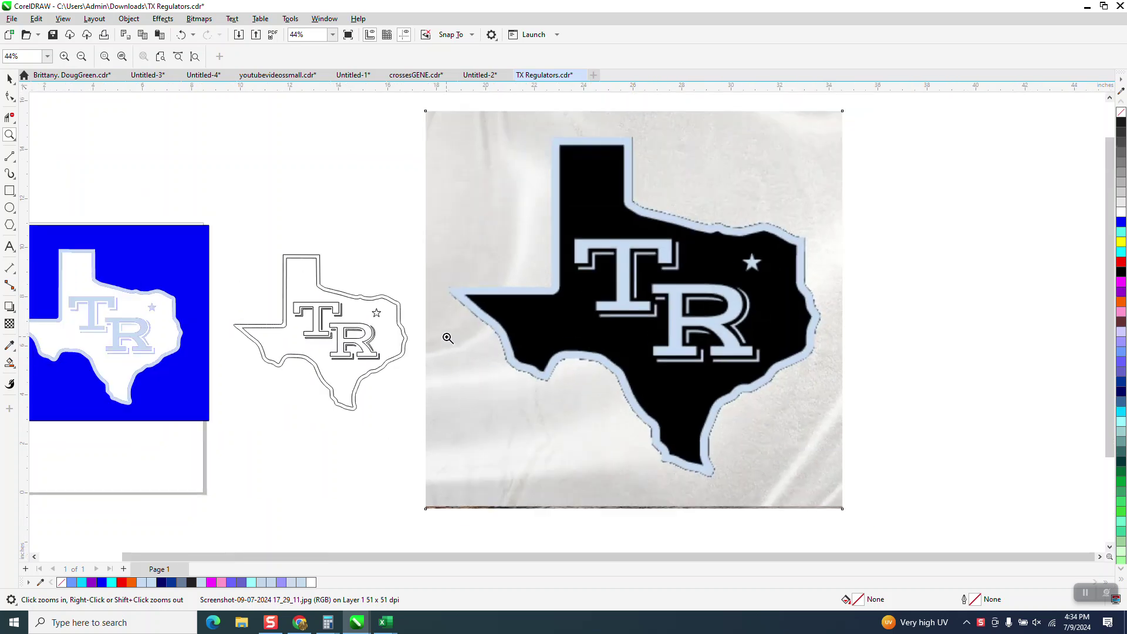
{"action": "left_click", "coordinate": [10, 78]}
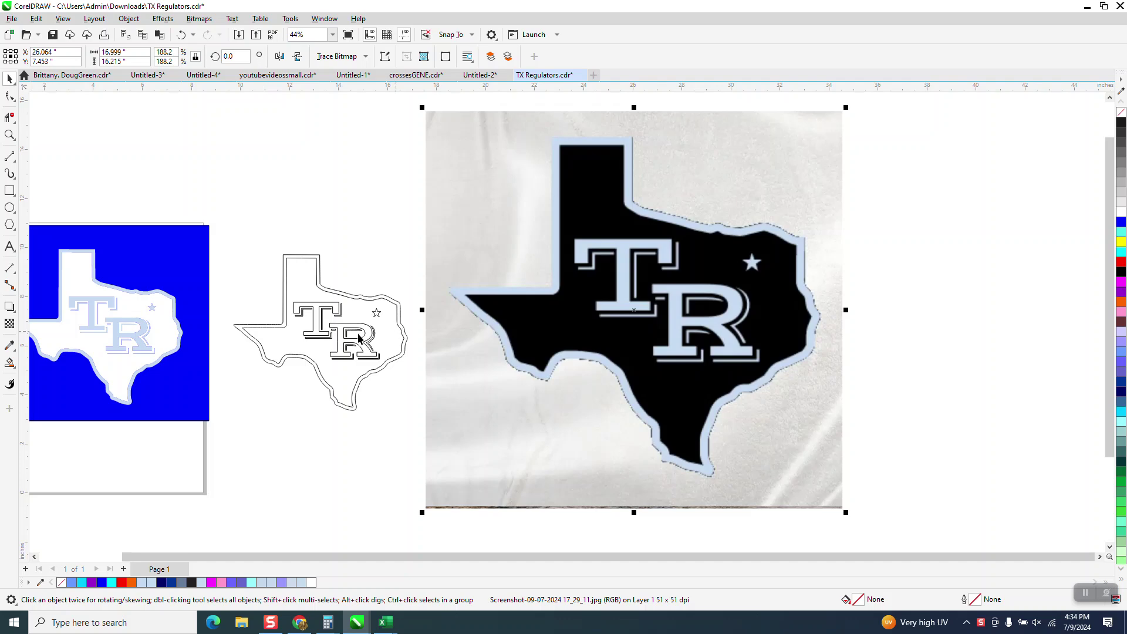
Set the outline width of the star in the outline drawing to Hairline.
{"action": "left_click", "coordinate": [9, 134]}
{"action": "left_click_drag", "start_coordinate": [242, 231], "coordinate": [553, 448]}
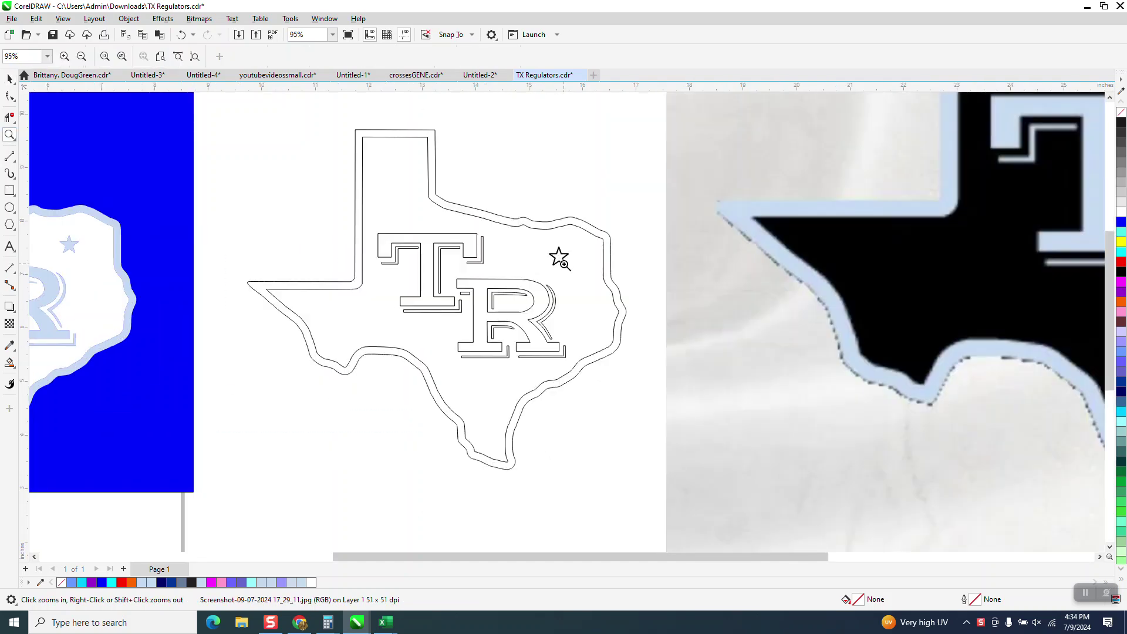
{"action": "left_click", "coordinate": [9, 79]}
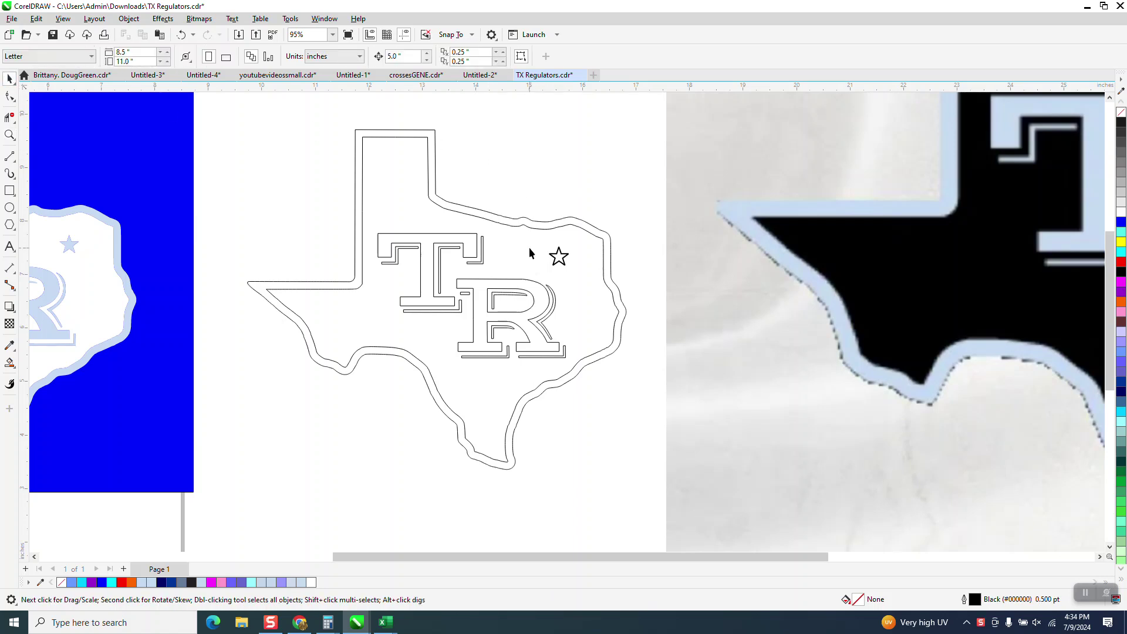
{"action": "left_click", "coordinate": [567, 257]}
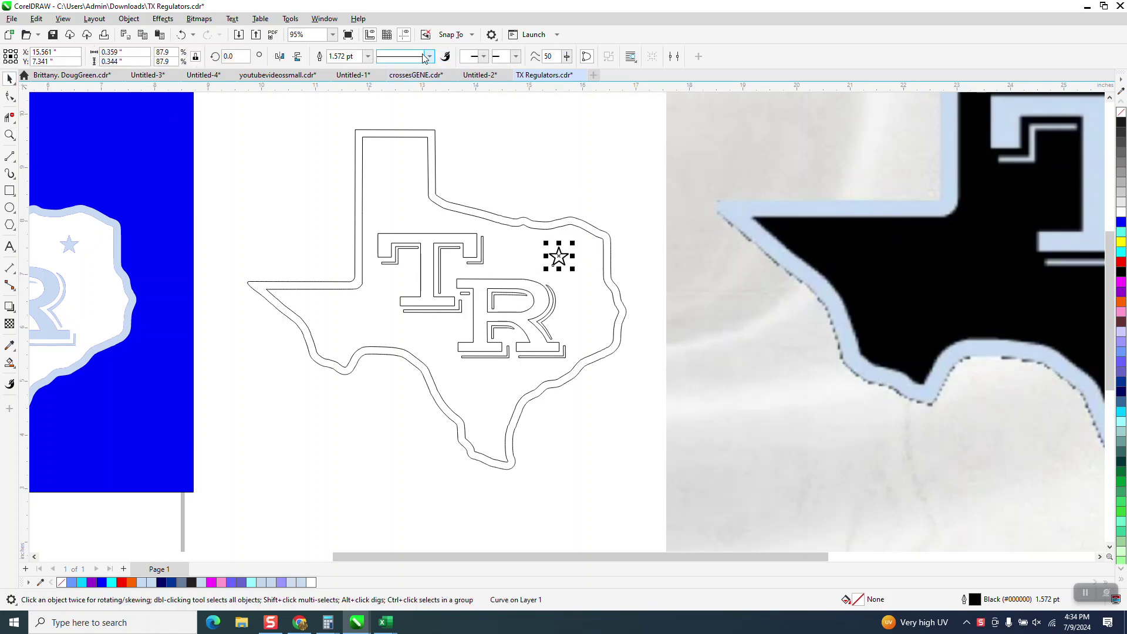
{"action": "left_click", "coordinate": [367, 56]}
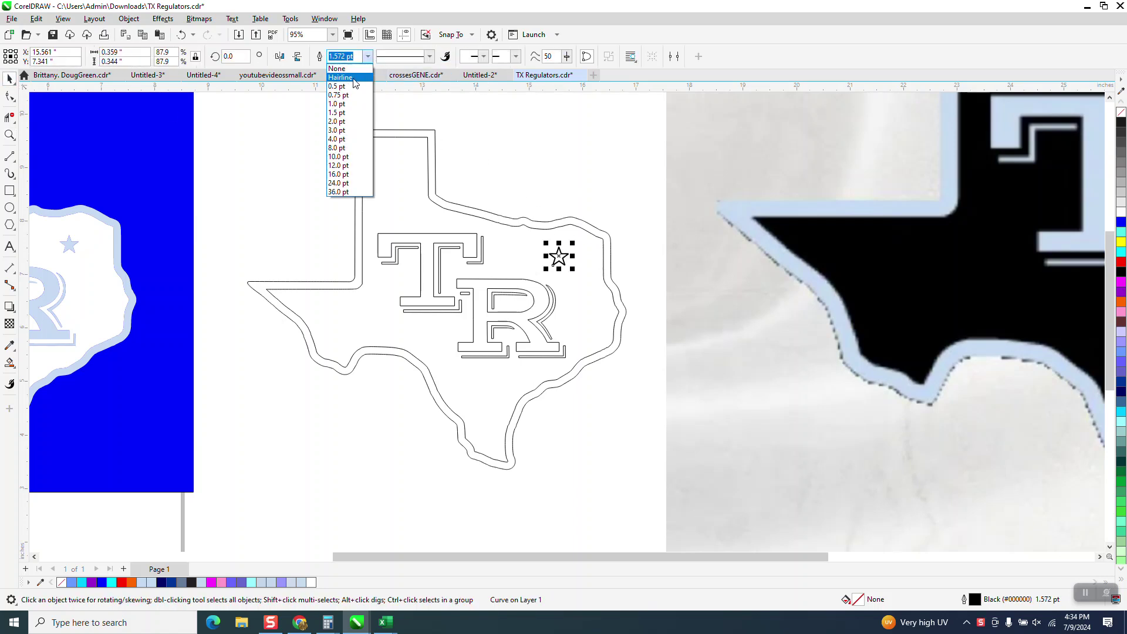
{"action": "left_click", "coordinate": [344, 69]}
{"action": "left_click", "coordinate": [488, 157]}
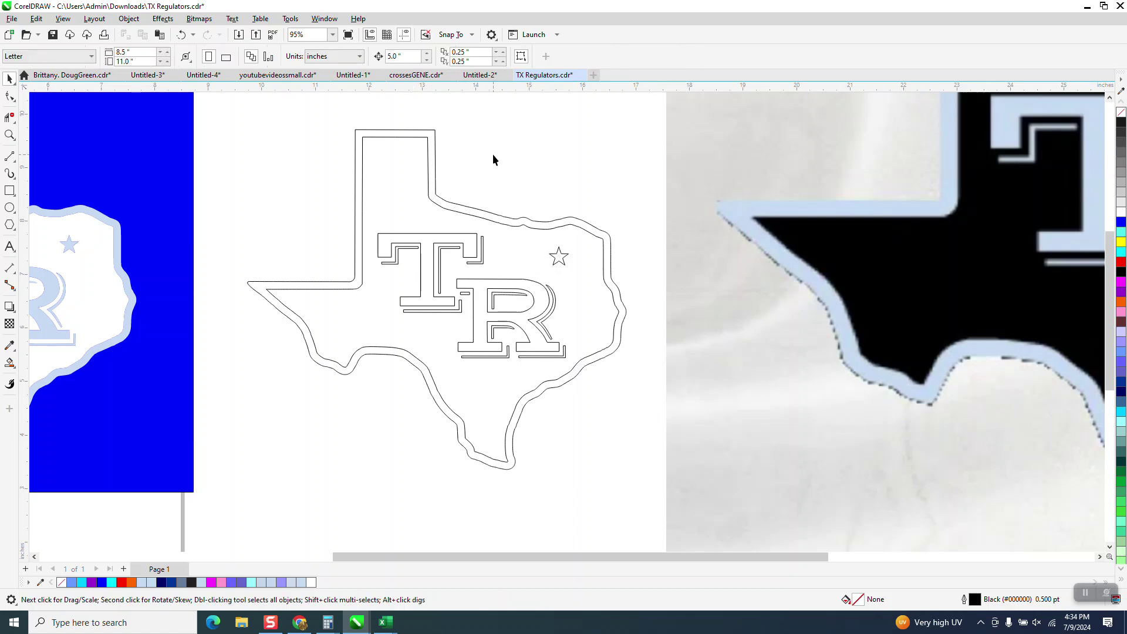
Set the document's horizontal and vertical duplicate distances to 0.
{"action": "left_click", "coordinate": [470, 51]}
{"action": "type", "text": "0"}
{"action": "key", "text": "Tab"}
{"action": "type", "text": "0"}
{"action": "key", "text": "Return"}
Nudge the reference photo and set the Smart Fill color by sampling its light blue state border (#C7DBF3).
{"action": "mouse_move", "coordinate": [771, 248]}
{"action": "left_mouse_down"}
{"action": "mouse_move", "coordinate": [741, 273]}
{"action": "mouse_move", "coordinate": [737, 259]}
{"action": "mouse_move", "coordinate": [739, 277]}
{"action": "mouse_move", "coordinate": [756, 277]}
{"action": "left_mouse_up"}
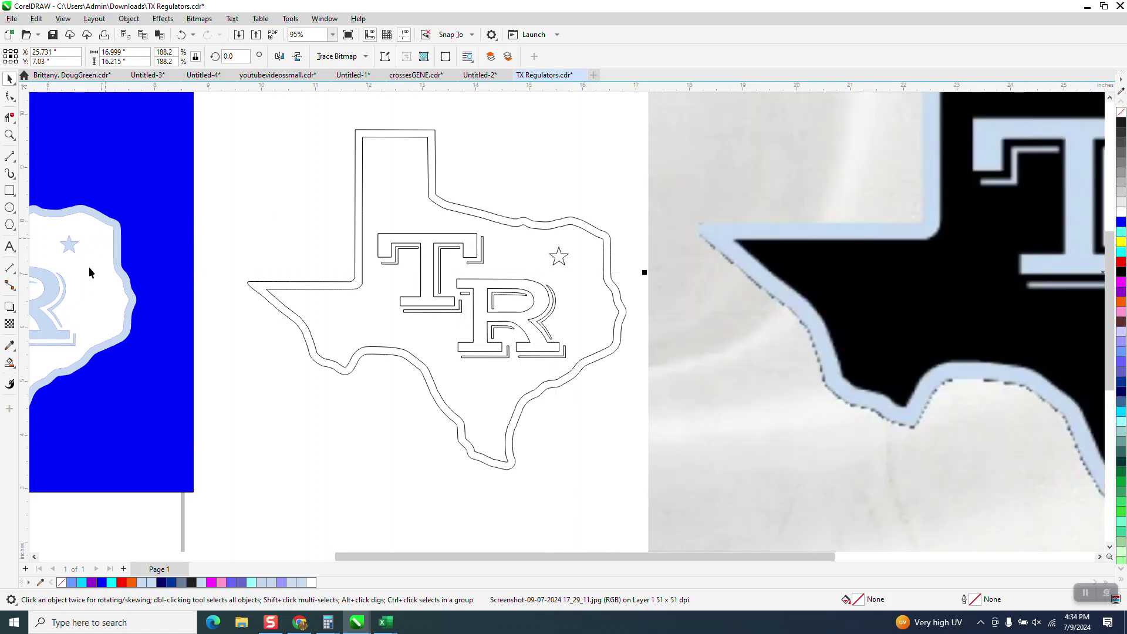
{"action": "left_click", "coordinate": [14, 369]}
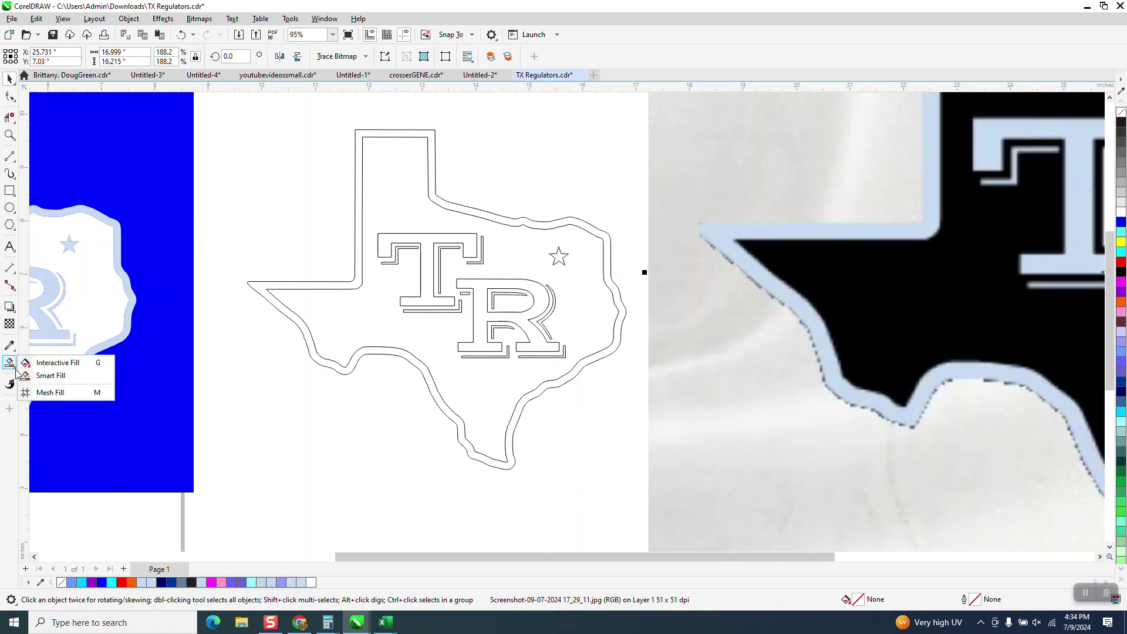
{"action": "left_click", "coordinate": [50, 380]}
{"action": "left_click", "coordinate": [133, 57]}
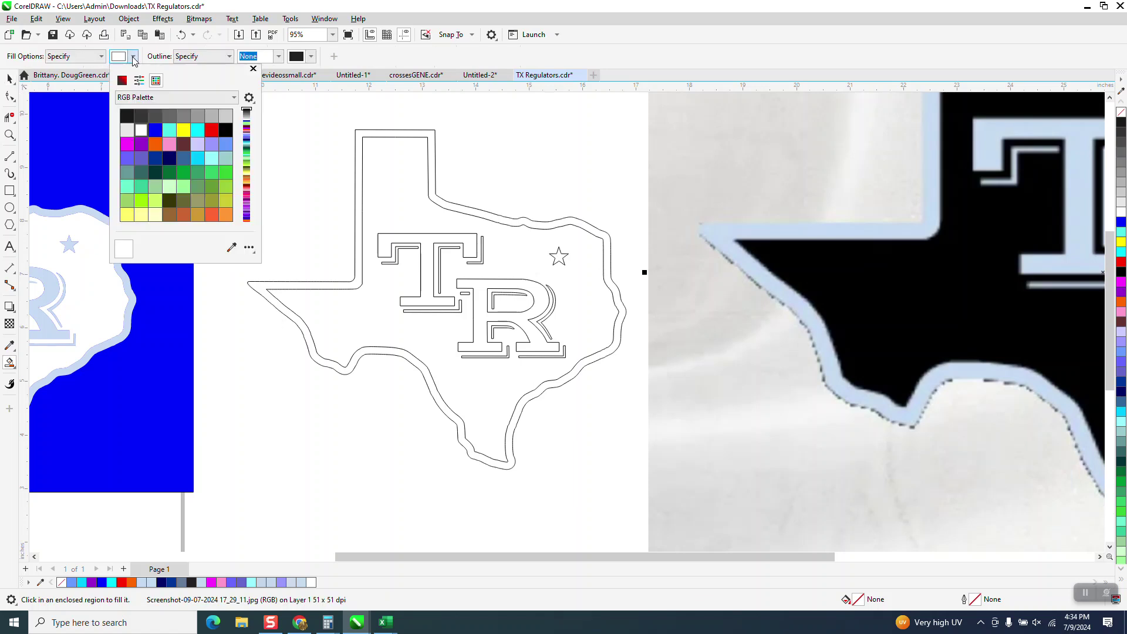
{"action": "left_click", "coordinate": [233, 248]}
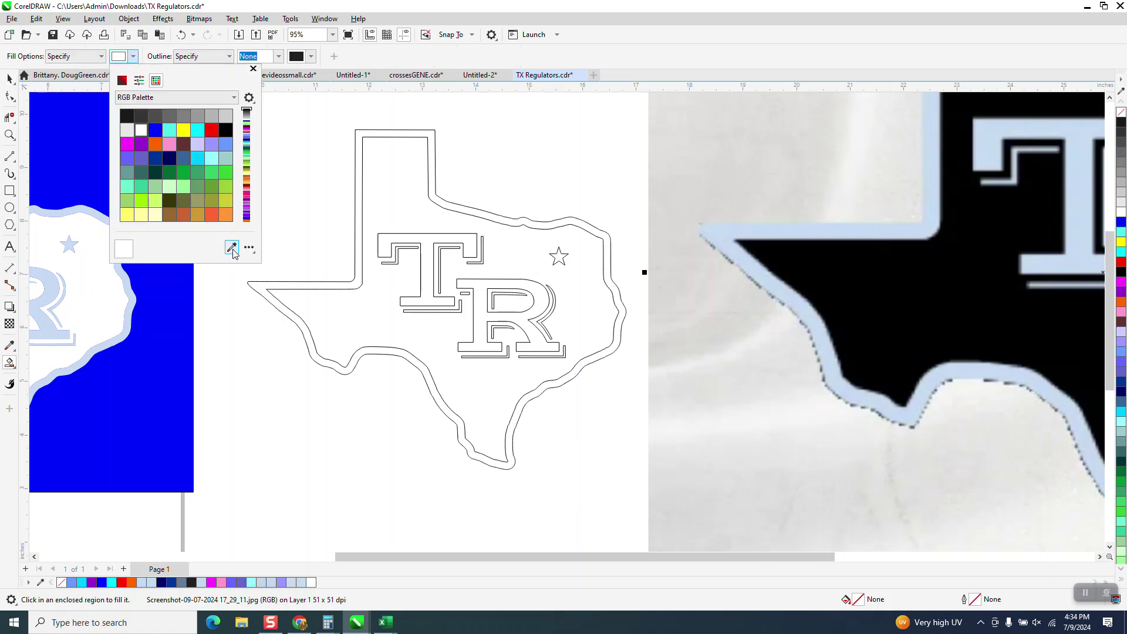
{"action": "left_click", "coordinate": [832, 225]}
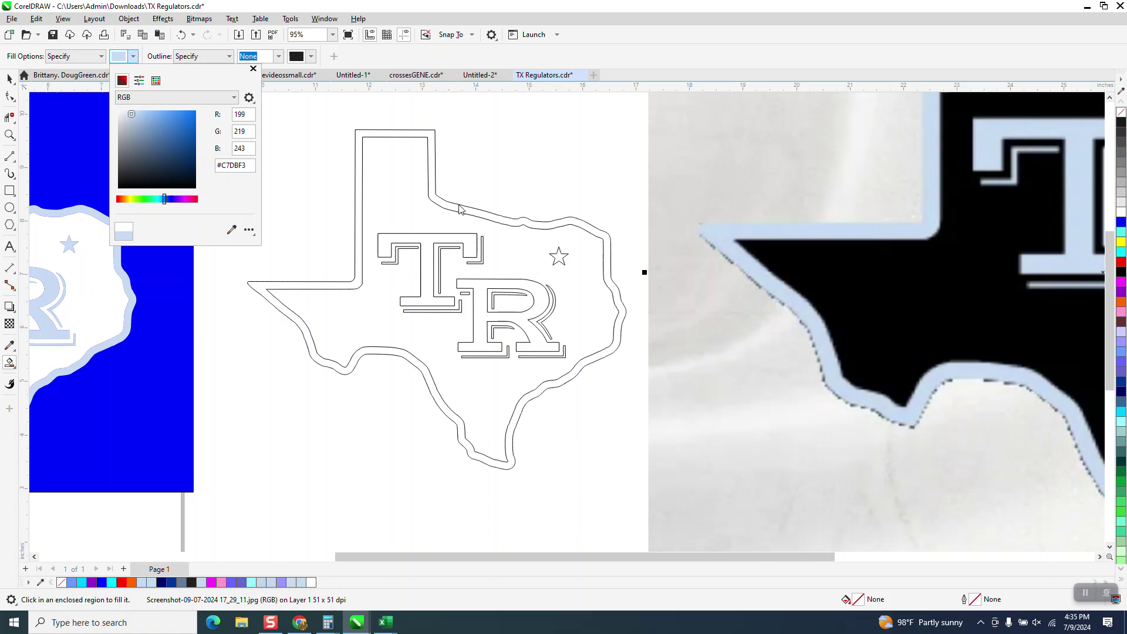
Smart-fill the Texas border, the letters T and R, and the star of the outline drawing with the sampled light blue.
{"action": "left_click", "coordinate": [433, 138]}
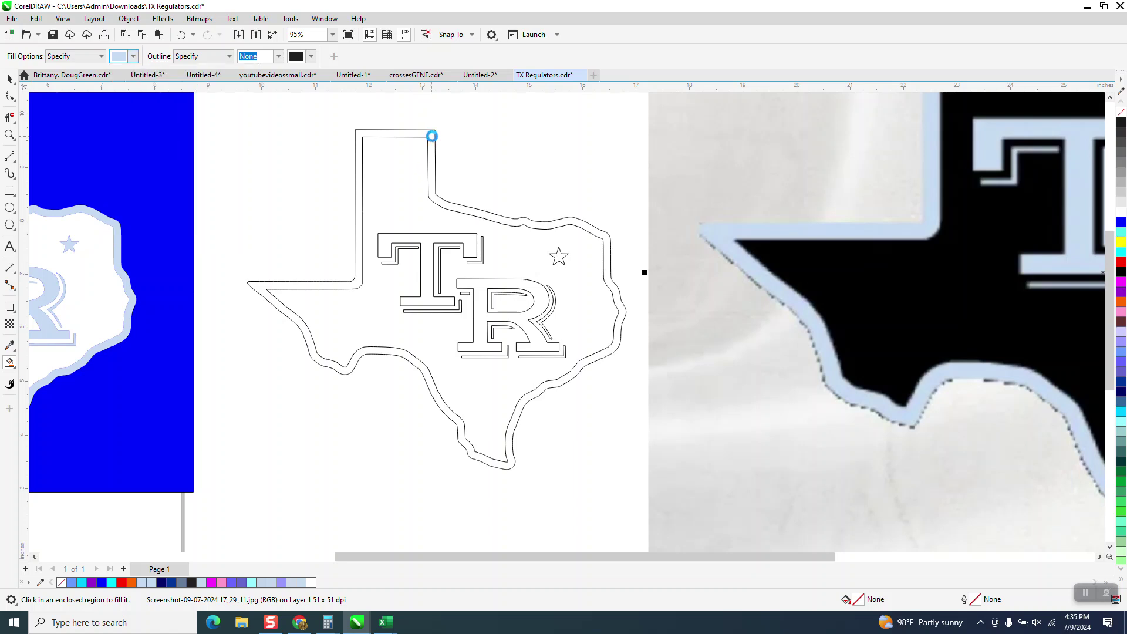
{"action": "left_click", "coordinate": [431, 136]}
{"action": "left_click", "coordinate": [435, 238]}
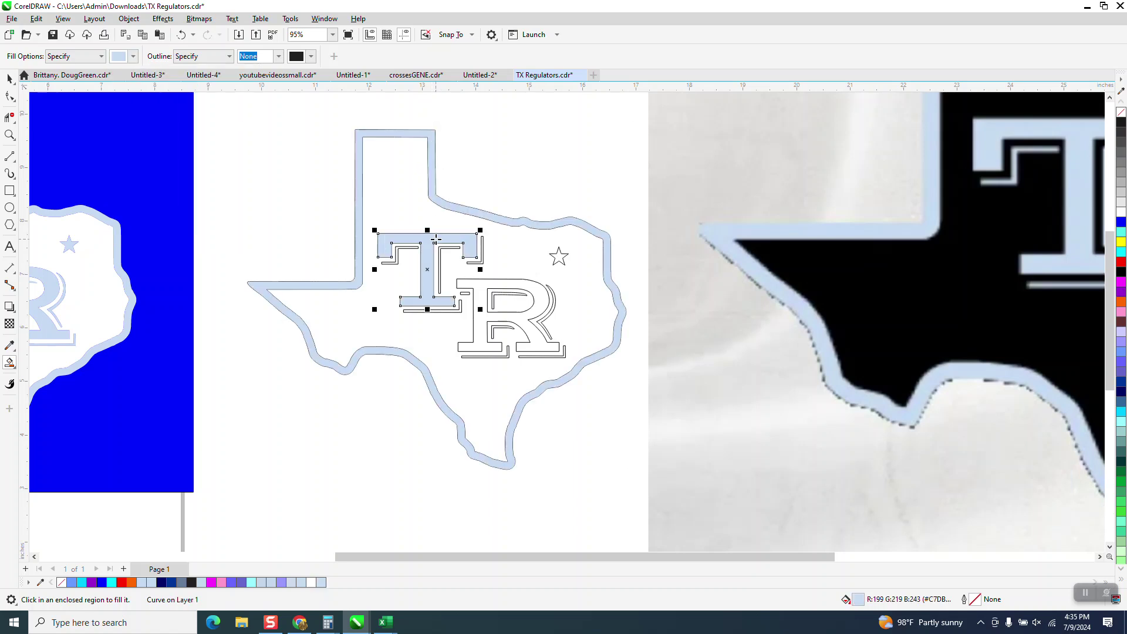
{"action": "left_click", "coordinate": [534, 290]}
{"action": "left_click", "coordinate": [559, 257]}
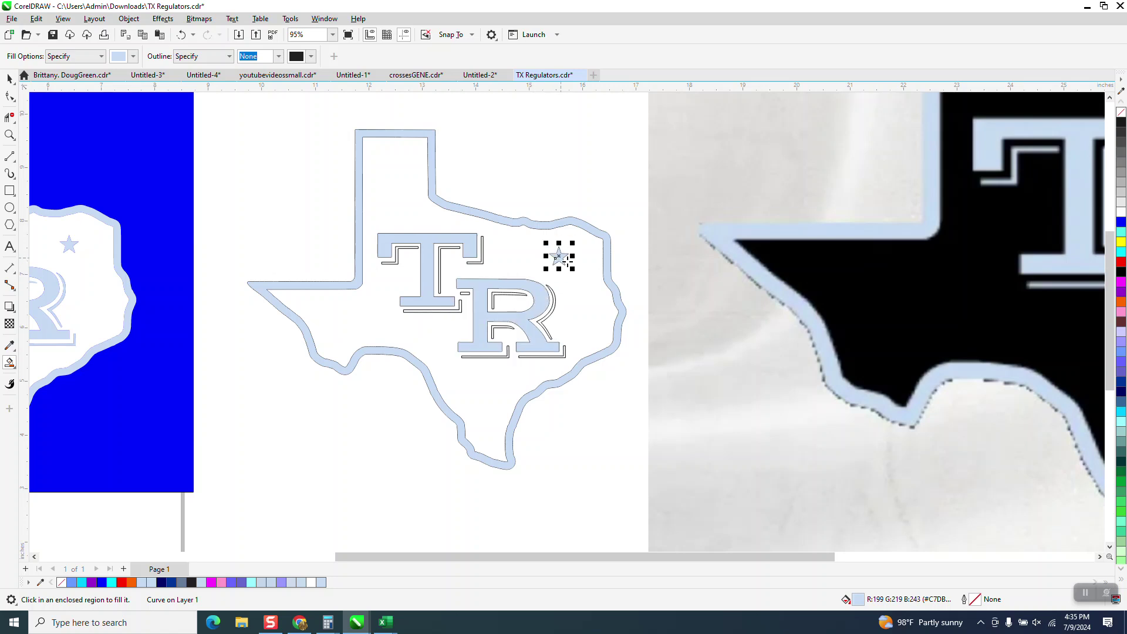
Smart-fill the drop-shadow strips around the T and the small bar under the R's upper serif with light blue.
{"action": "left_click", "coordinate": [9, 135]}
{"action": "left_click_drag", "start_coordinate": [375, 240], "coordinate": [692, 410]}
{"action": "left_click", "coordinate": [9, 363]}
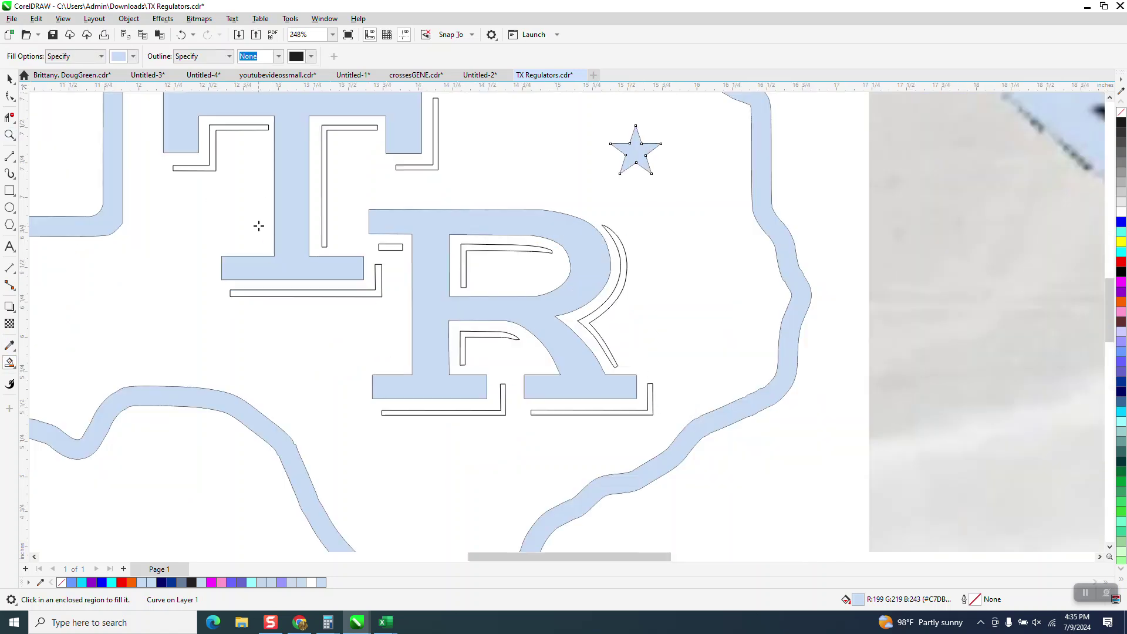
{"action": "left_click", "coordinate": [211, 169]}
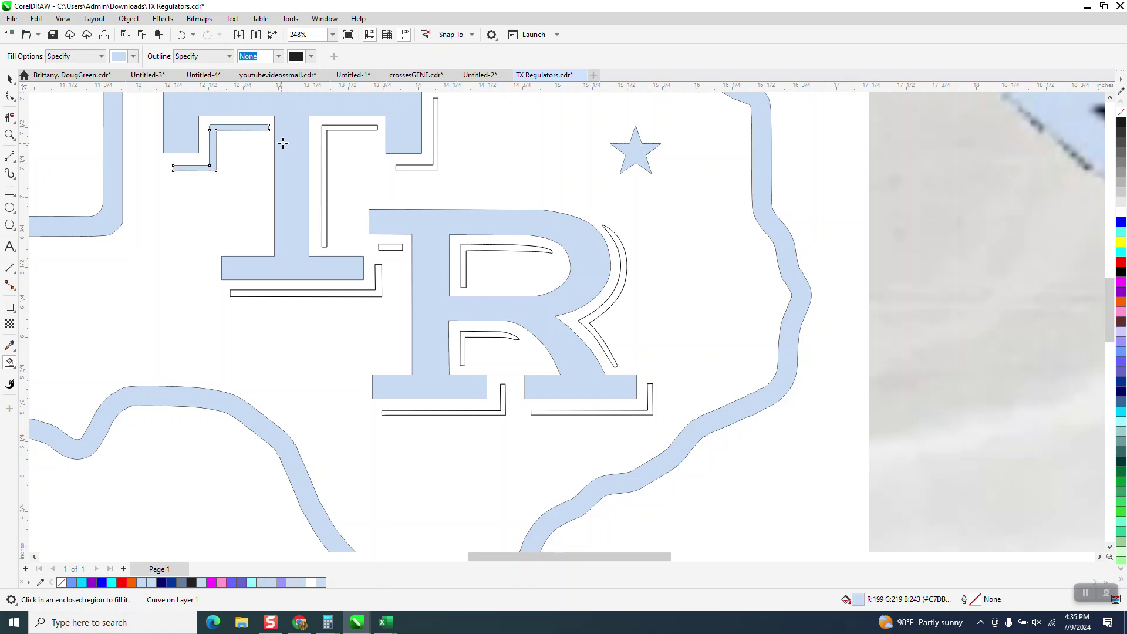
{"action": "left_click", "coordinate": [324, 129]}
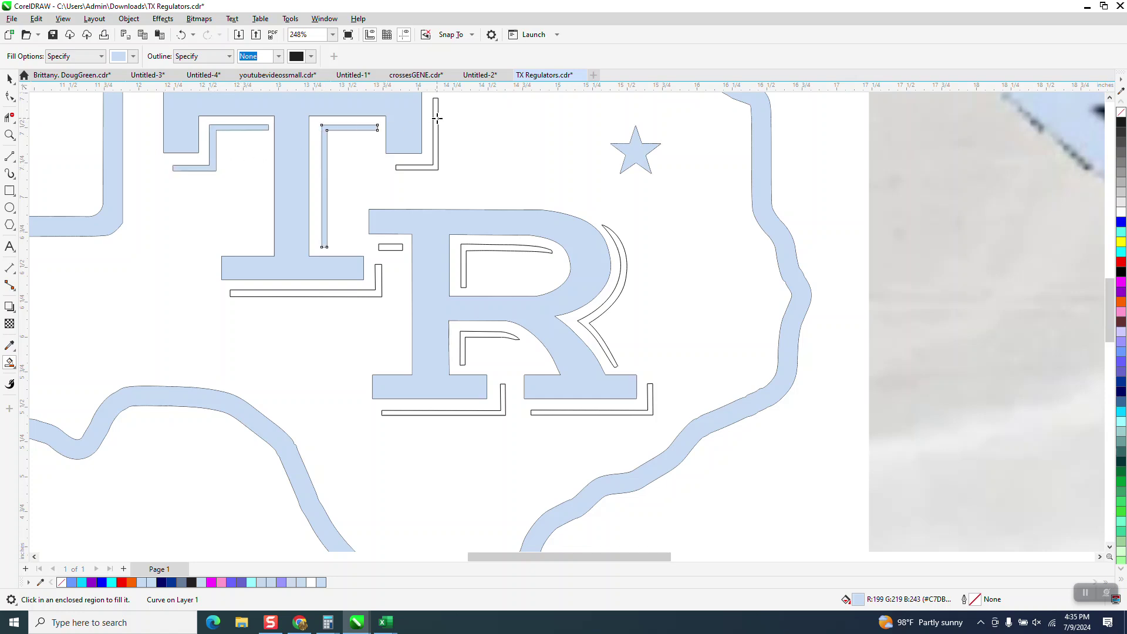
{"action": "left_click", "coordinate": [435, 120]}
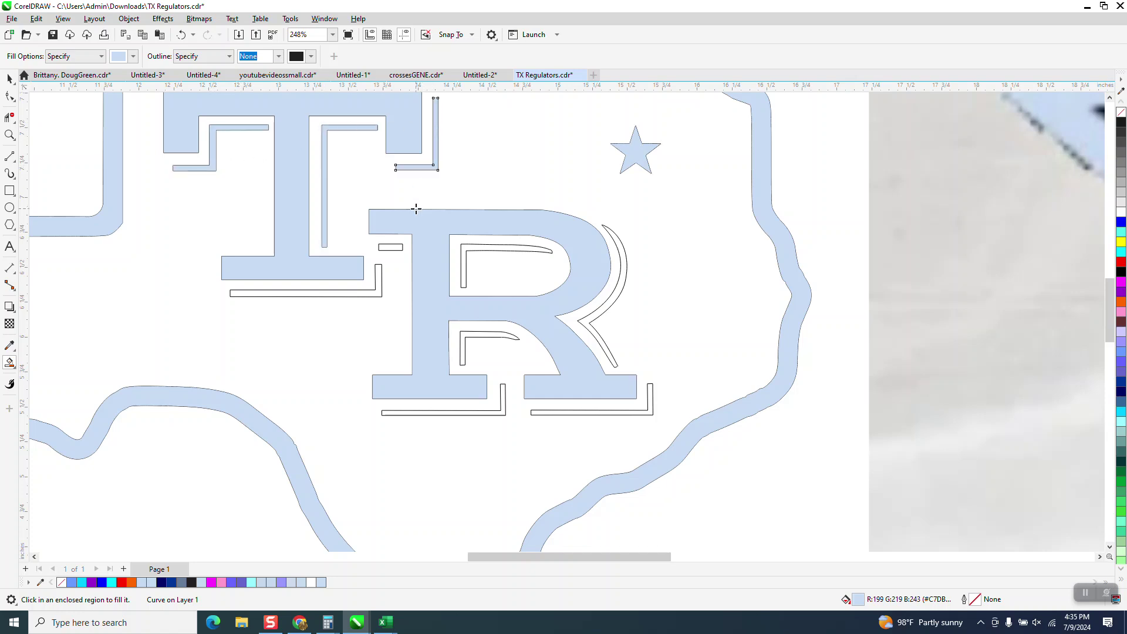
{"action": "left_click", "coordinate": [395, 247]}
{"action": "left_click", "coordinate": [378, 271]}
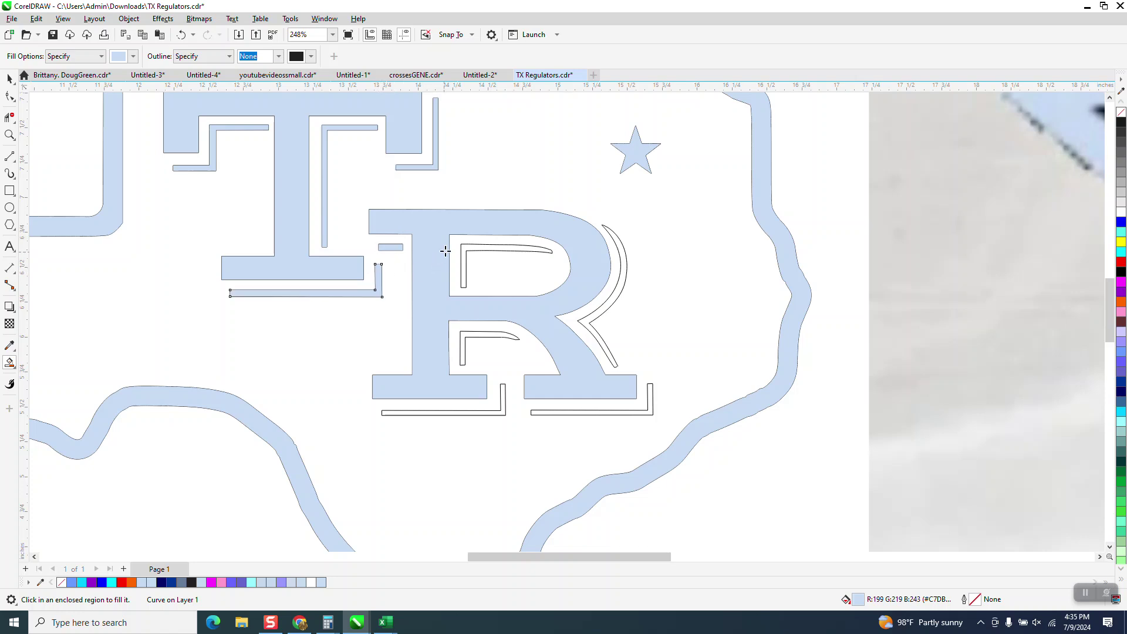
Smart-fill the remaining shadow strips inside, beneath and along the curved side of the R with light blue.
{"action": "left_click", "coordinate": [467, 245]}
{"action": "left_click", "coordinate": [470, 333]}
{"action": "left_click", "coordinate": [503, 400]}
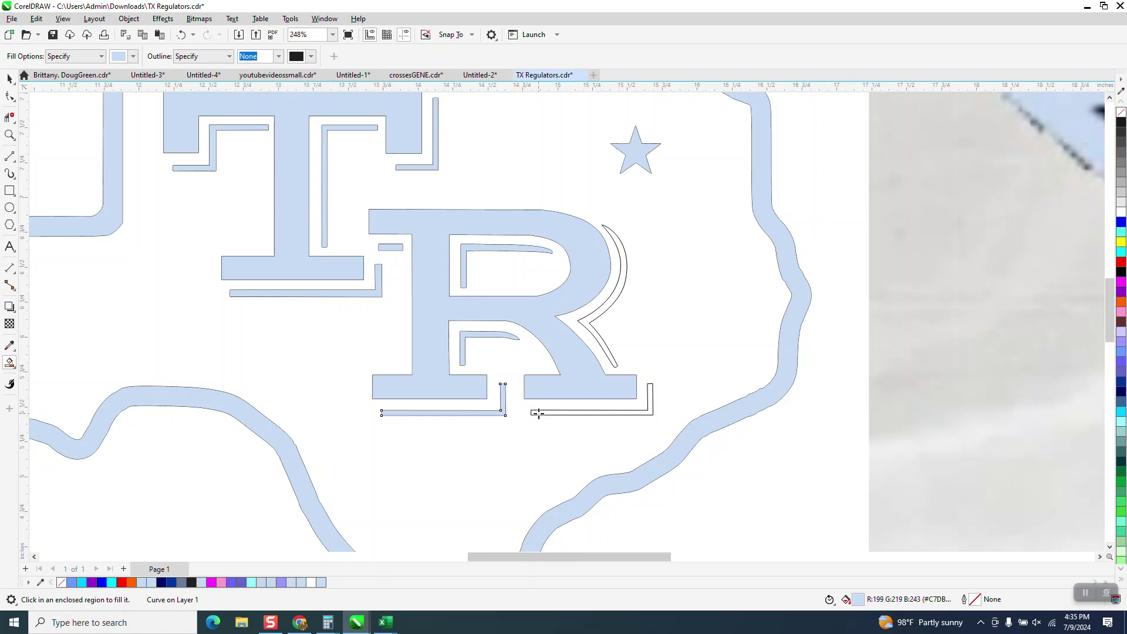
{"action": "left_click", "coordinate": [535, 413]}
{"action": "left_click", "coordinate": [599, 337]}
{"action": "scroll", "coordinate": [599, 337], "scroll_direction": "down", "scroll_amount": 3}
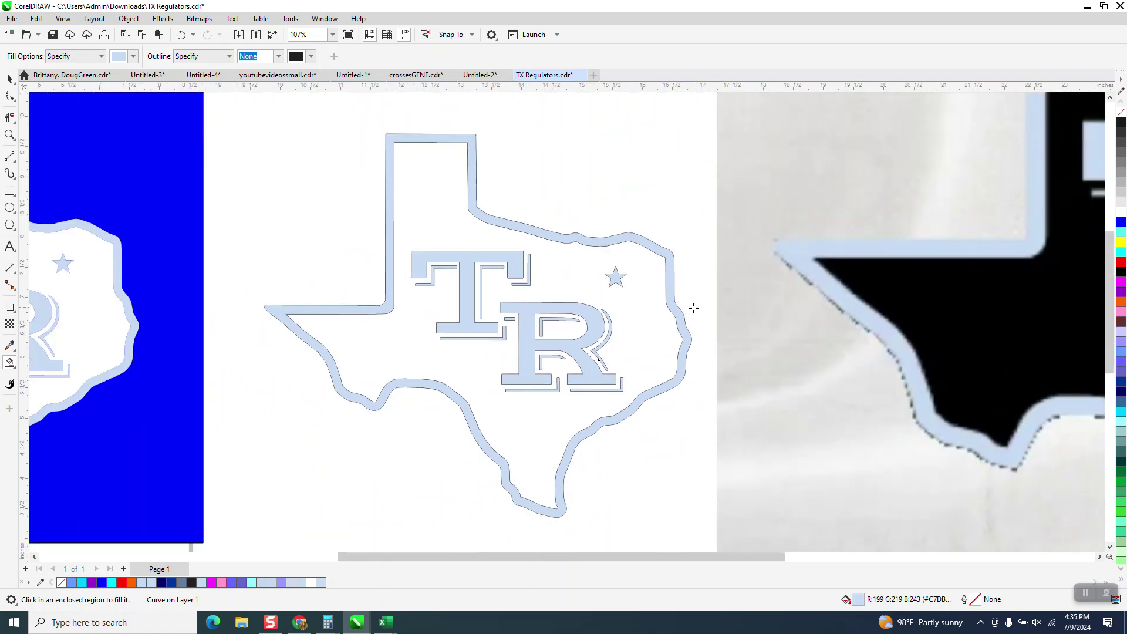
Move the blue rectangle behind the newly filled logo to check its open areas, and return it behind the original logo.
{"action": "left_click", "coordinate": [8, 79]}
{"action": "scroll", "coordinate": [559, 236], "scroll_direction": "down", "scroll_amount": 3}
{"action": "left_click_drag", "start_coordinate": [348, 194], "coordinate": [618, 197]}
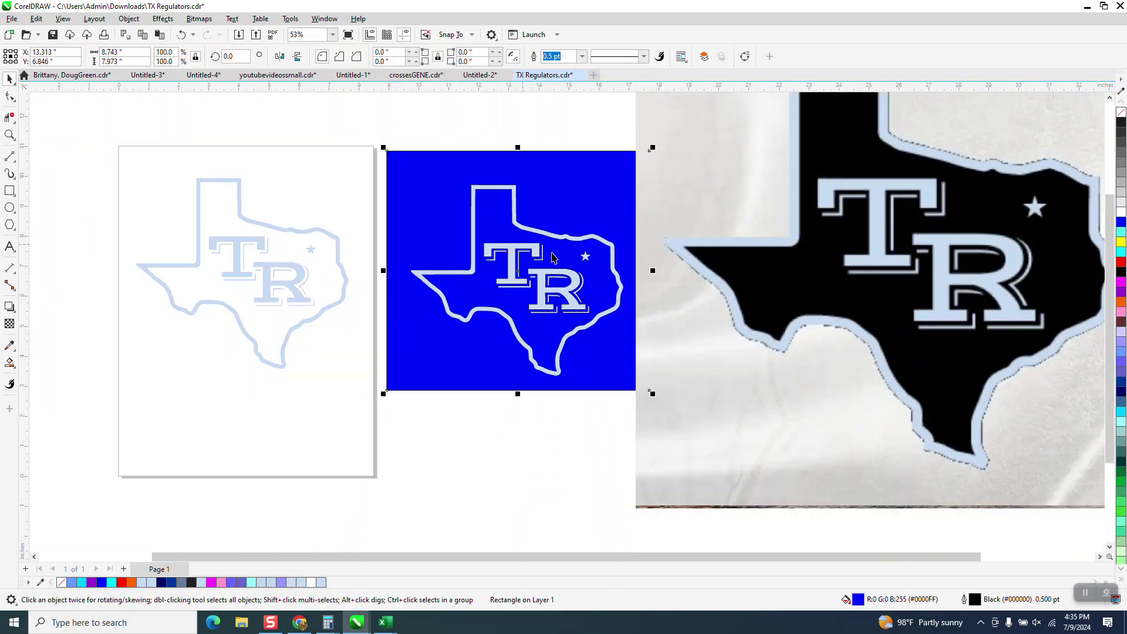
{"action": "left_click_drag", "start_coordinate": [593, 192], "coordinate": [289, 201]}
Change the Smart Fill color to white from the RGB palette.
{"action": "left_click", "coordinate": [9, 363]}
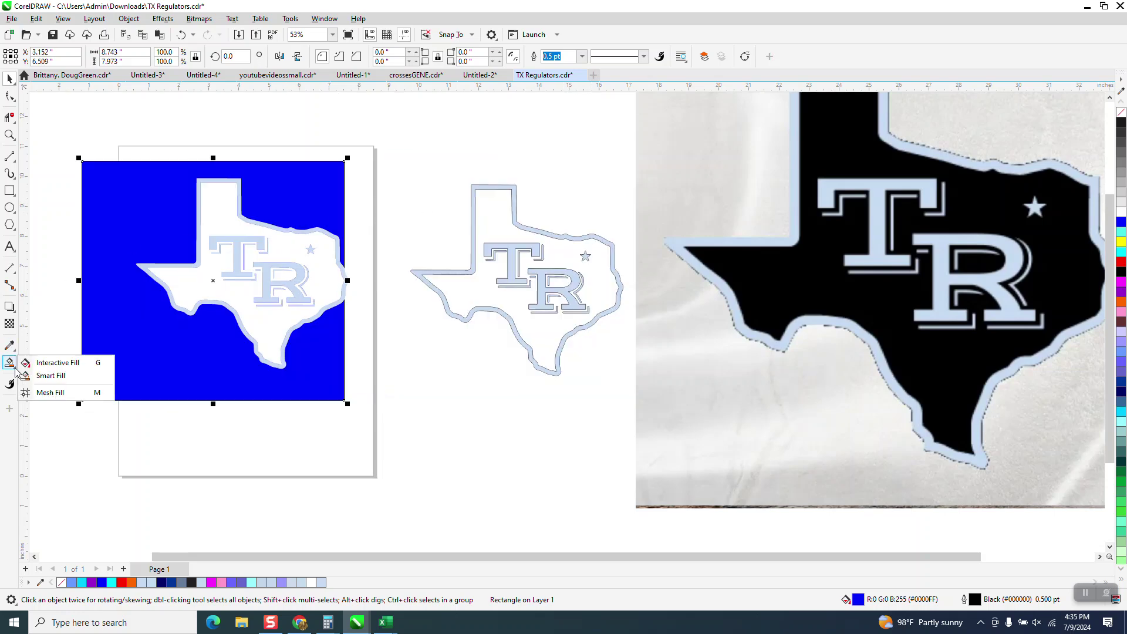
{"action": "left_click", "coordinate": [47, 376]}
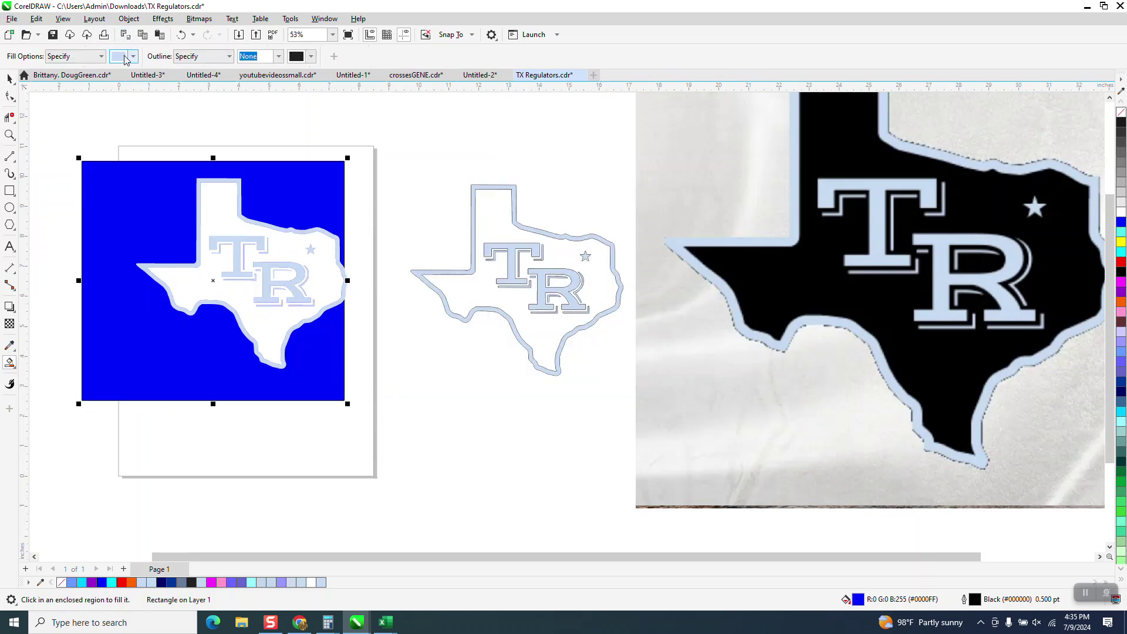
{"action": "left_click", "coordinate": [129, 59]}
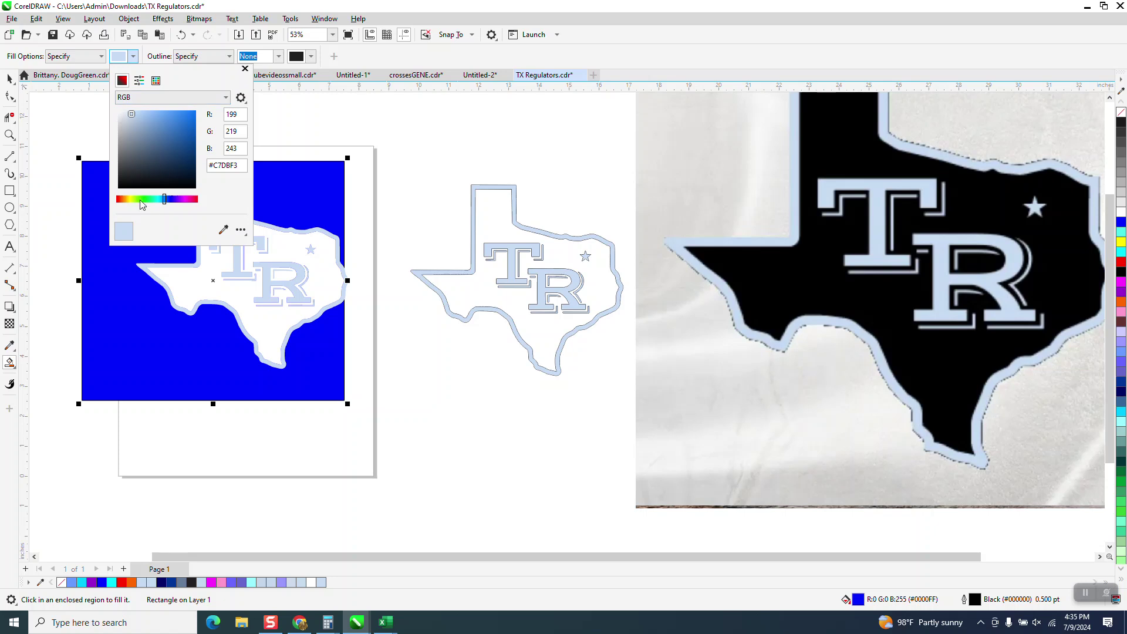
{"action": "left_click", "coordinate": [156, 80]}
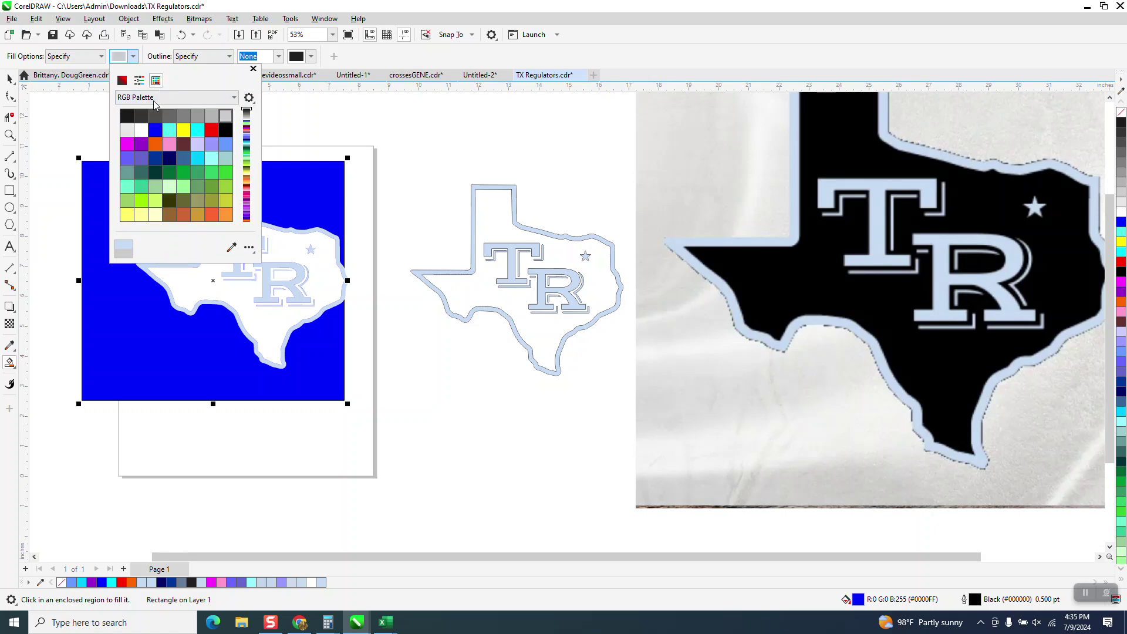
{"action": "left_click", "coordinate": [141, 132]}
Try filling the new logo's state interior and the R's upper counter with white using Smart Fill.
{"action": "left_click", "coordinate": [565, 256]}
{"action": "left_click", "coordinate": [563, 255]}
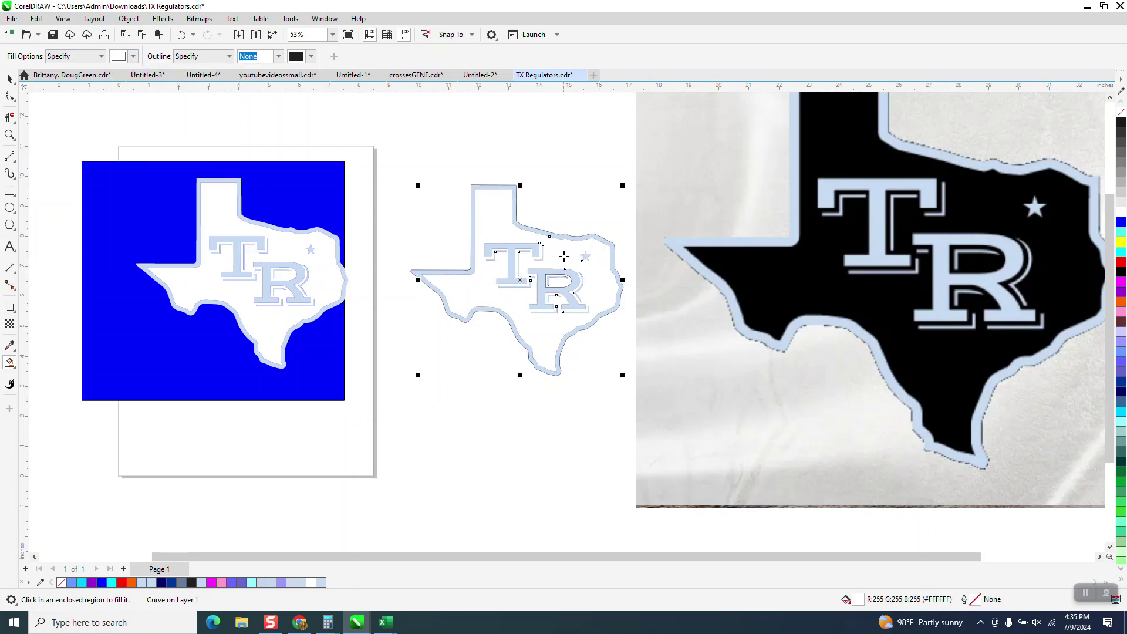
{"action": "left_click", "coordinate": [558, 281]}
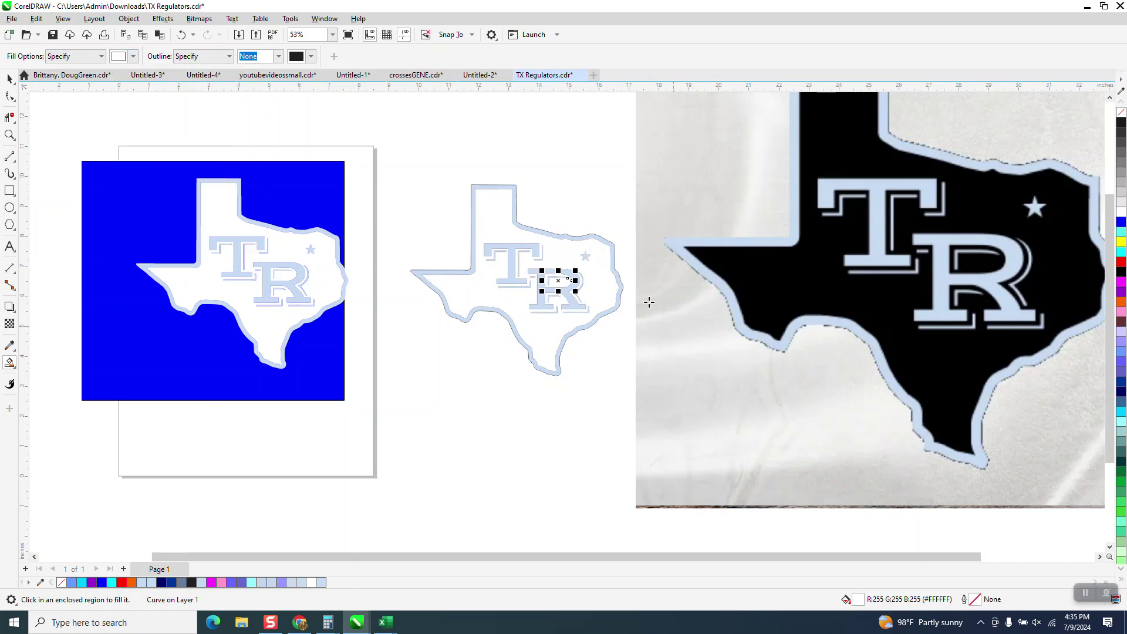
Undo the white Smart Fill applied to the state interior and the R's counter.
{"action": "left_click", "coordinate": [10, 78]}
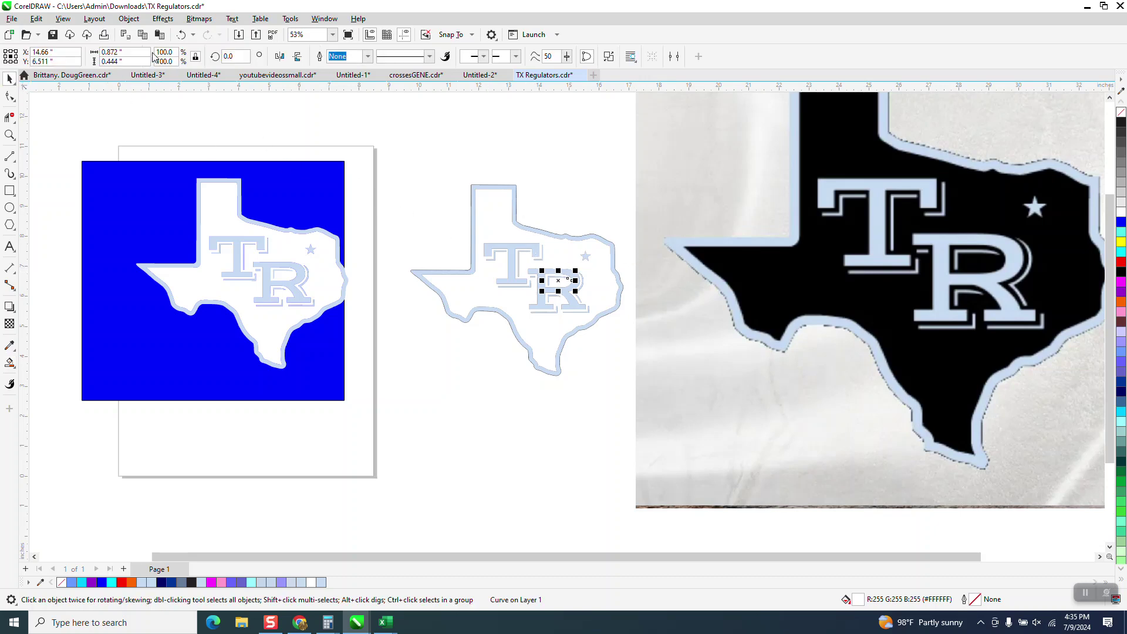
{"action": "left_click", "coordinate": [181, 35]}
{"action": "left_click", "coordinate": [182, 37]}
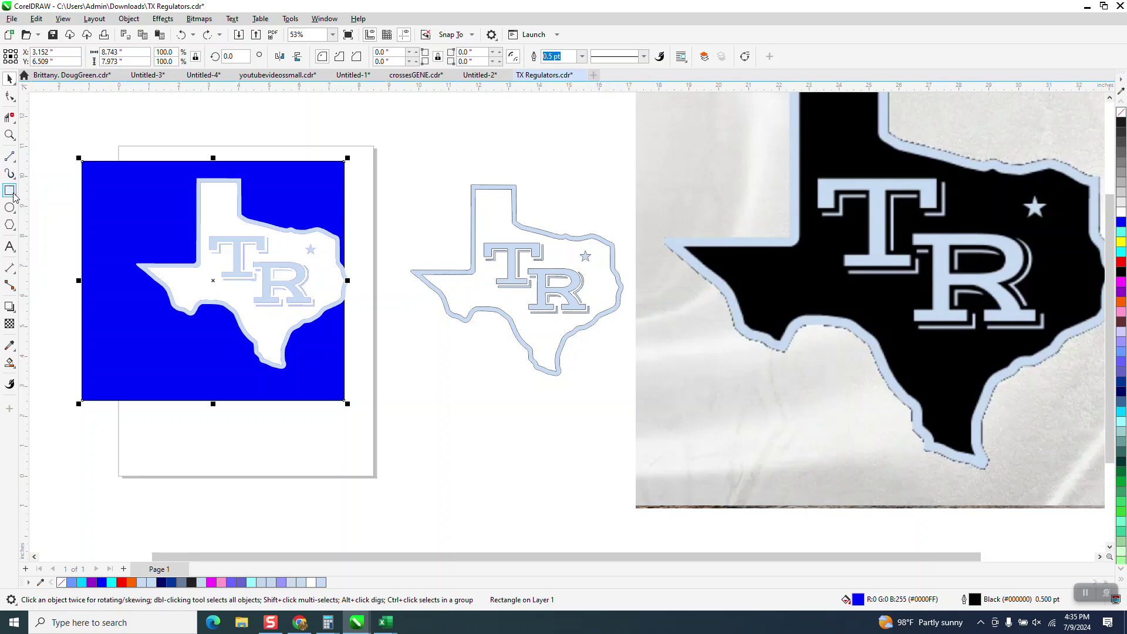
Move the blue rectangle behind the new logo and use Smart Fill to fill the state interior and the R's upper counter with white.
{"action": "left_click_drag", "start_coordinate": [131, 187], "coordinate": [469, 191]}
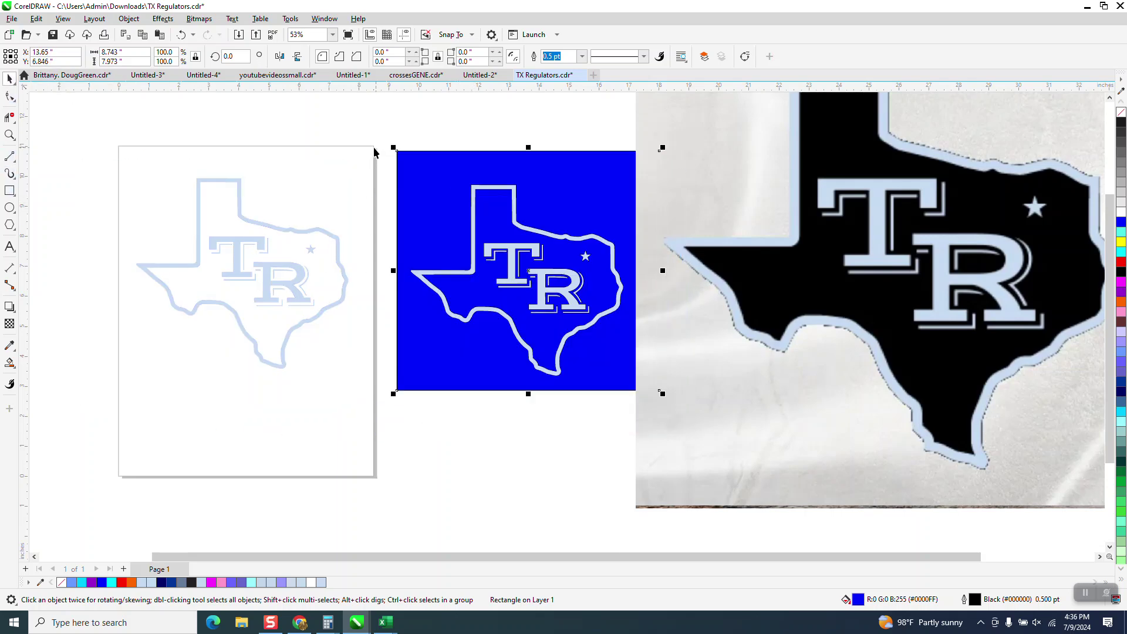
{"action": "left_click", "coordinate": [10, 362]}
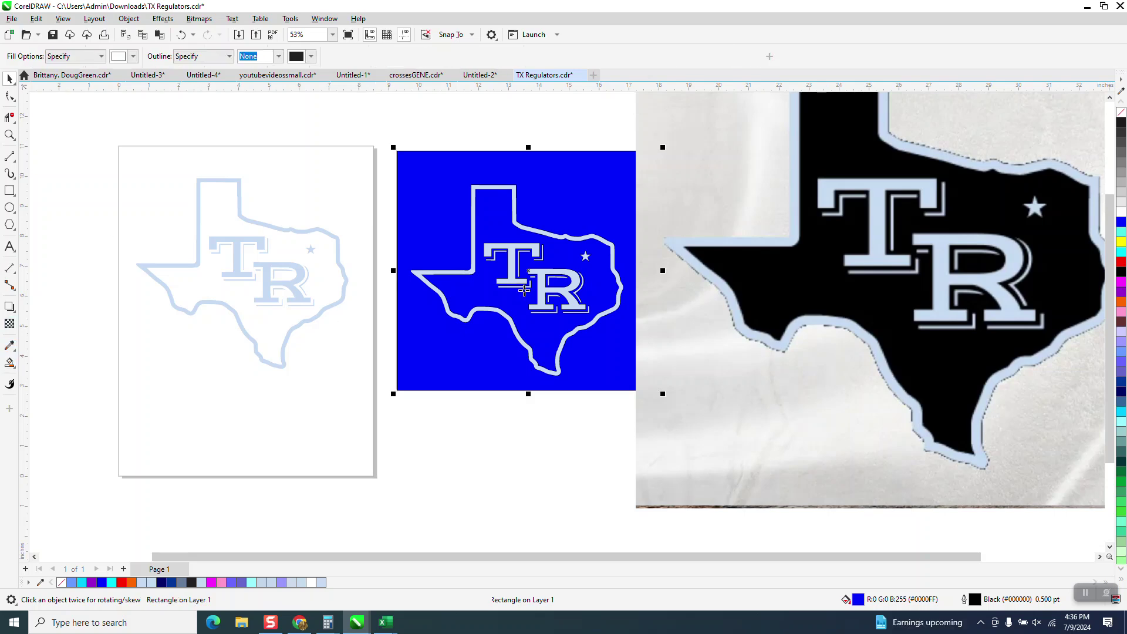
{"action": "left_click", "coordinate": [503, 216]}
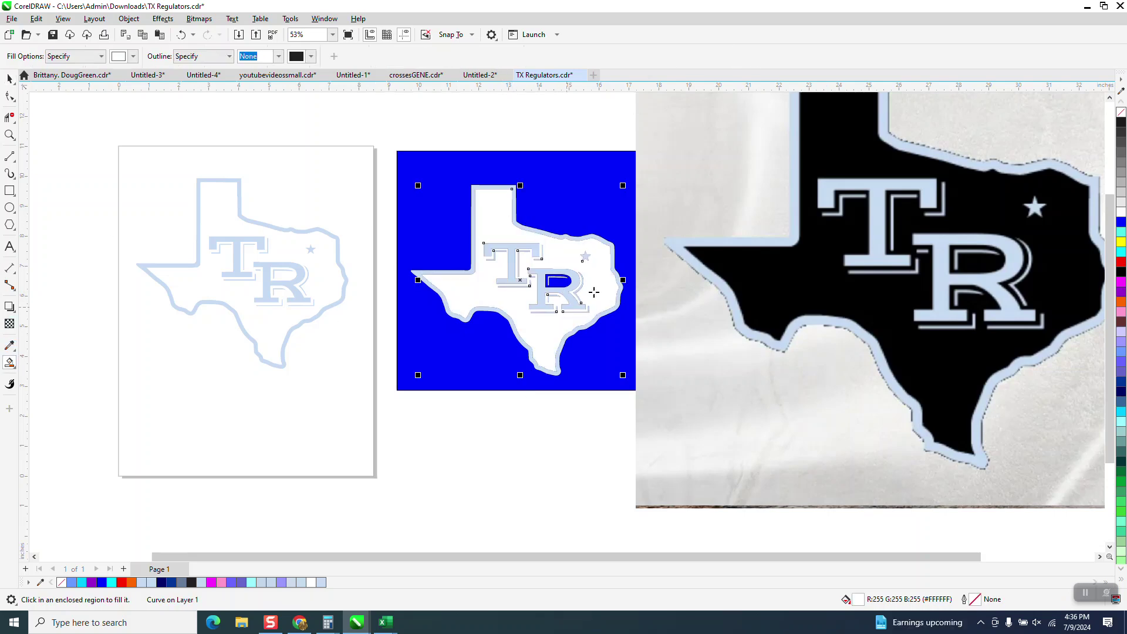
{"action": "left_click", "coordinate": [553, 281]}
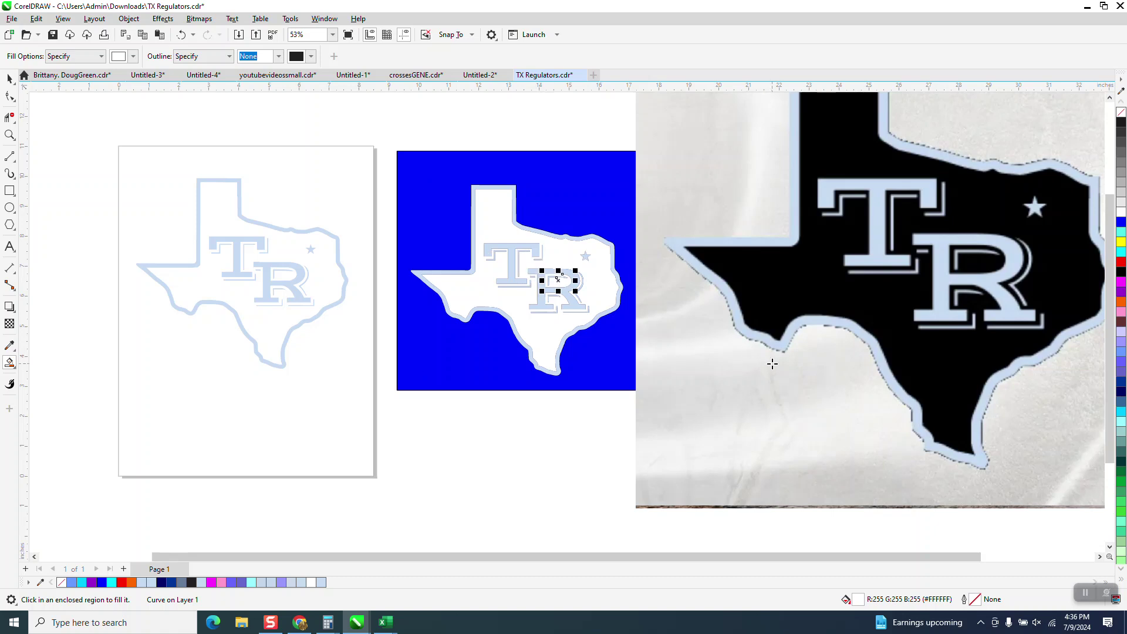
Move the white state fill off the new logo to inspect it, and undo the move.
{"action": "left_click", "coordinate": [10, 78]}
{"action": "left_click_drag", "start_coordinate": [477, 201], "coordinate": [560, 264]}
{"action": "left_click", "coordinate": [189, 34]}
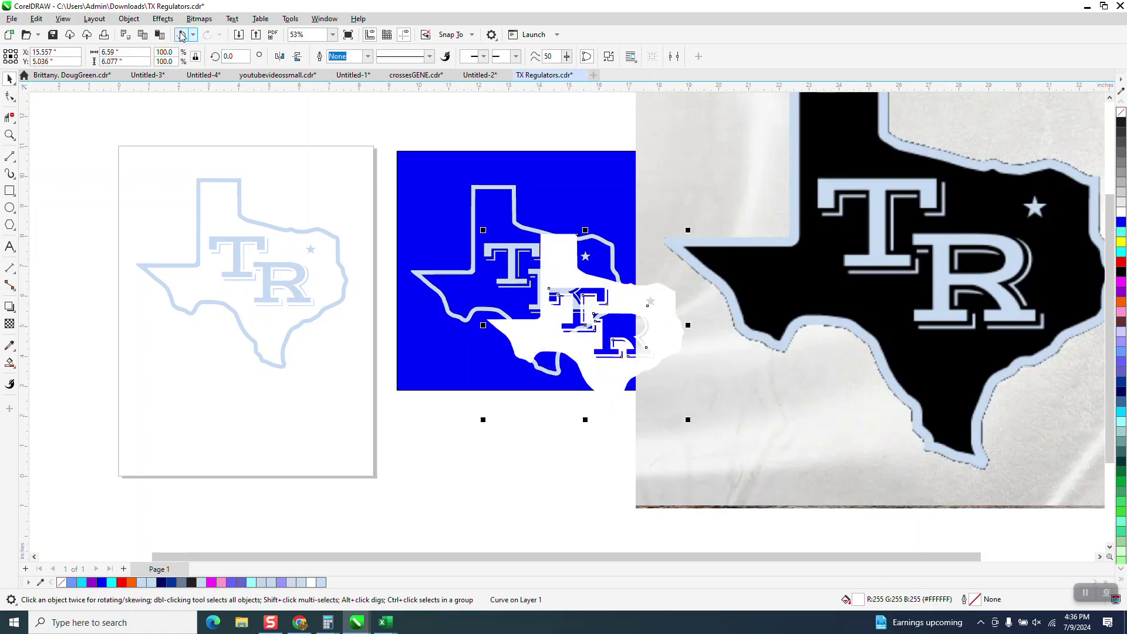
Select the whole new logo up close, try shifting its white state fill downward, and undo the shift.
{"action": "left_click", "coordinate": [10, 134]}
{"action": "left_click_drag", "start_coordinate": [473, 180], "coordinate": [576, 235]}
{"action": "scroll", "coordinate": [493, 215], "scroll_direction": "down", "scroll_amount": 6}
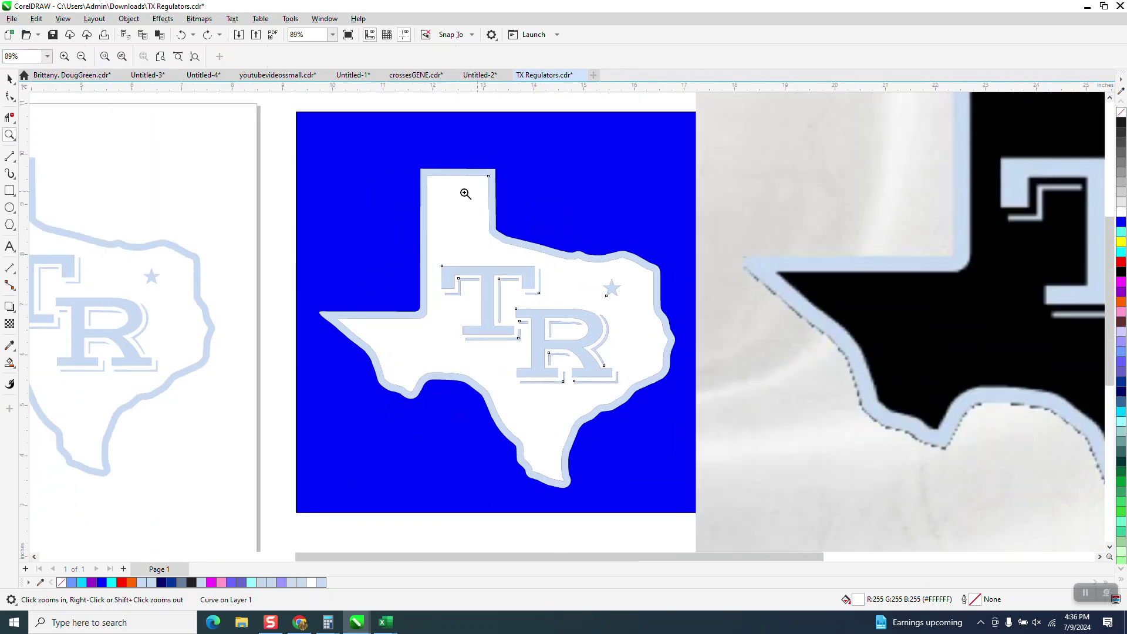
{"action": "left_click", "coordinate": [9, 78]}
{"action": "left_click_drag", "start_coordinate": [279, 118], "coordinate": [717, 505]}
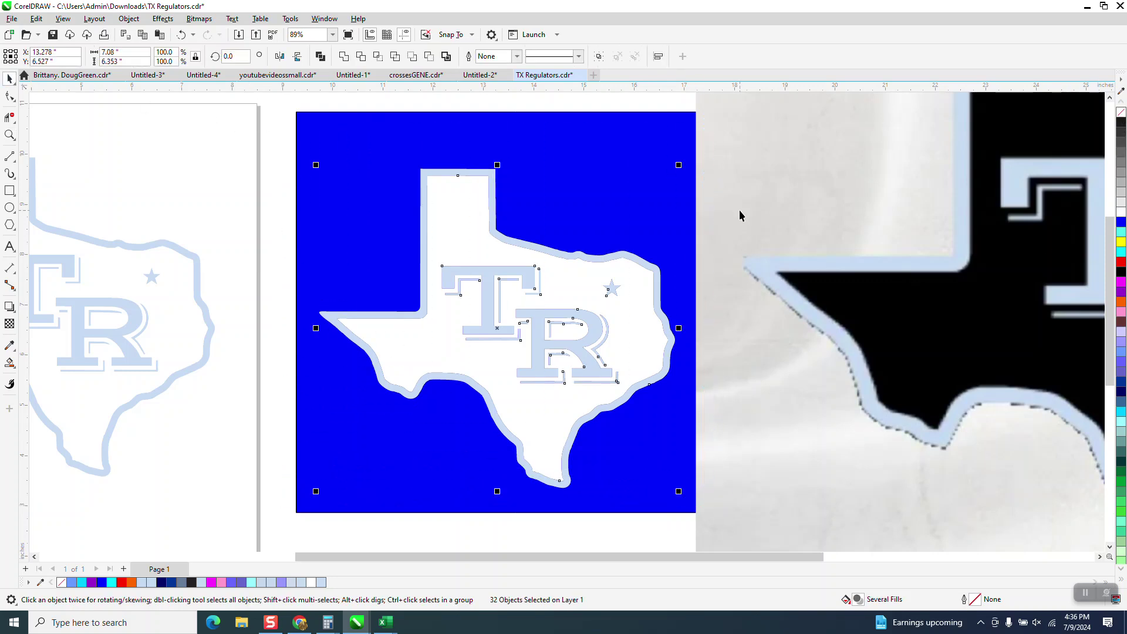
{"action": "key", "text": "ctrl+l"}
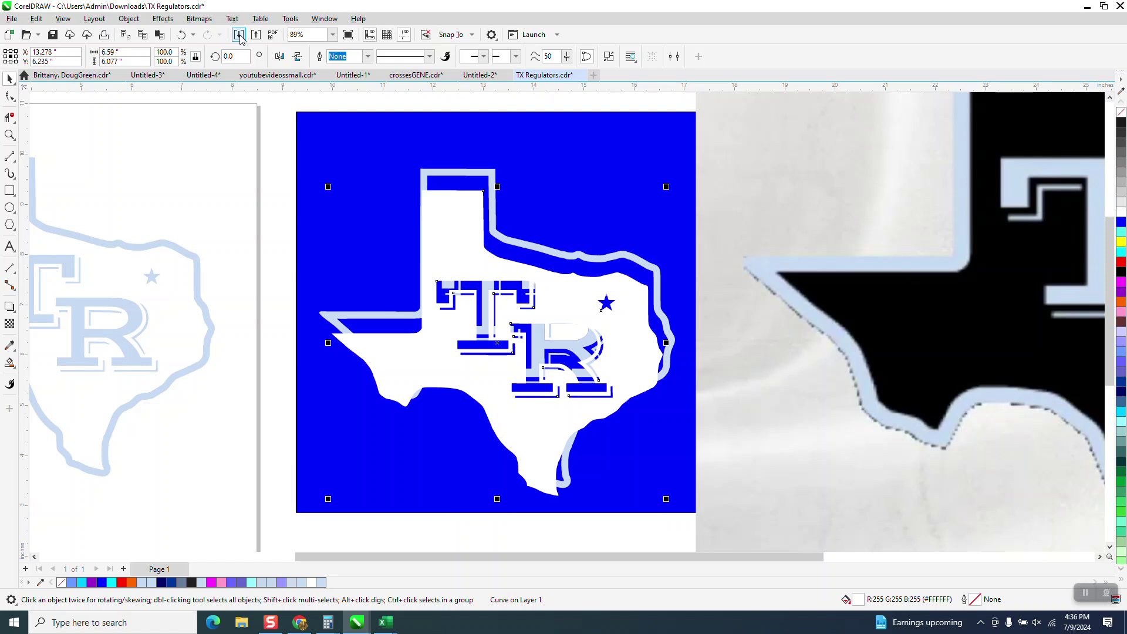
{"action": "left_click", "coordinate": [181, 35]}
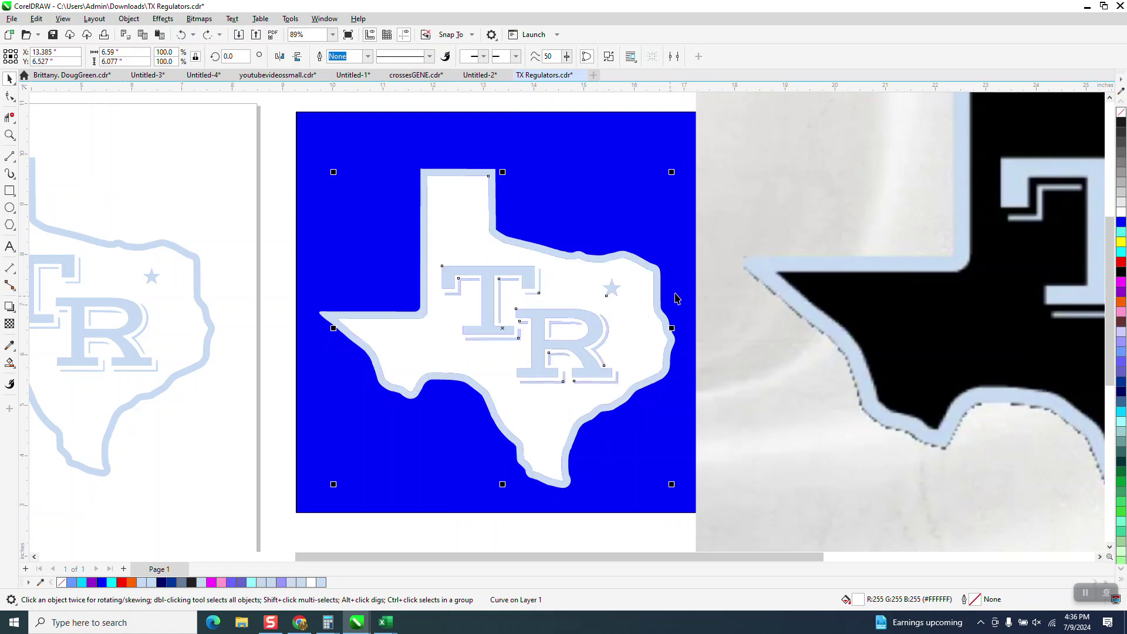
Change the blue rectangle's fill to red (#FF0000) and inspect the logo's edges around the star against it.
{"action": "left_click", "coordinate": [634, 226]}
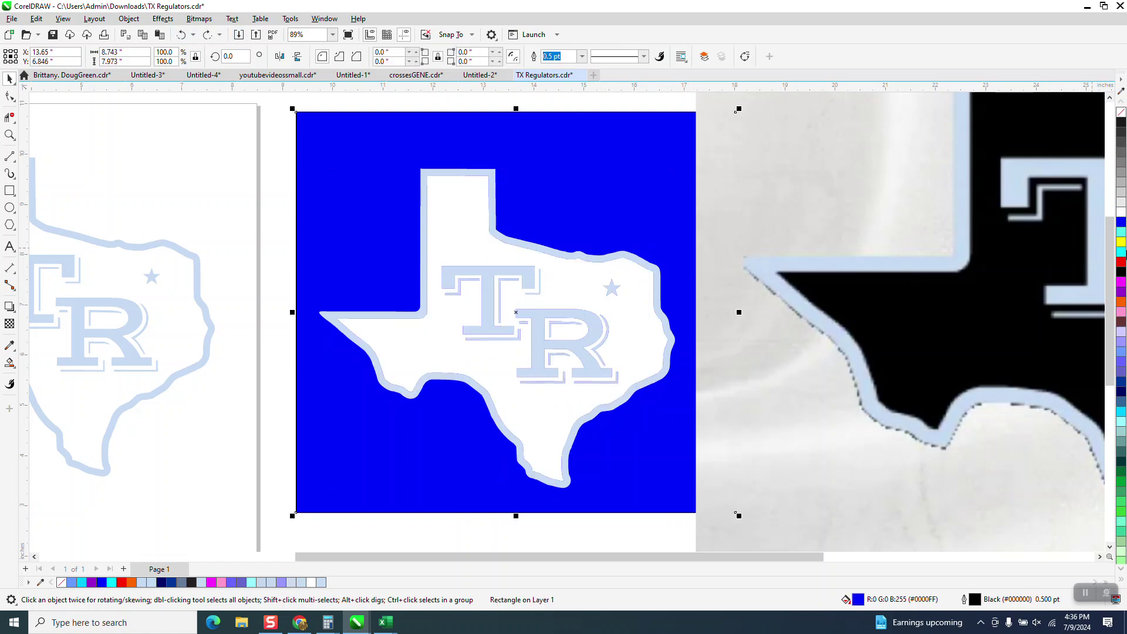
{"action": "left_click", "coordinate": [1121, 262]}
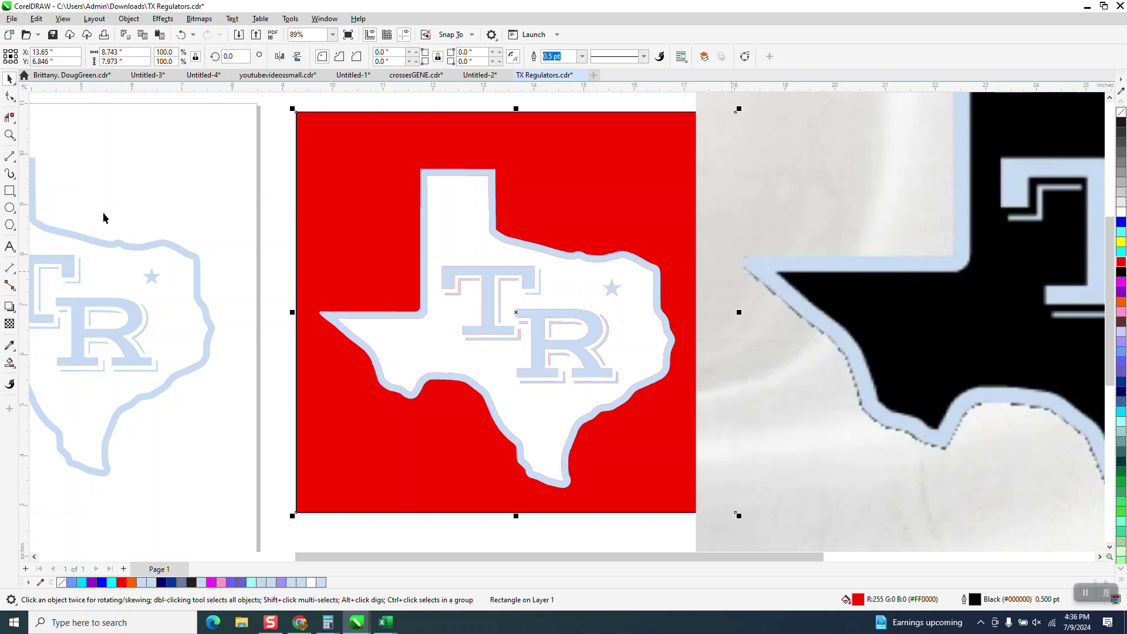
{"action": "left_click", "coordinate": [10, 135]}
{"action": "left_click", "coordinate": [607, 281]}
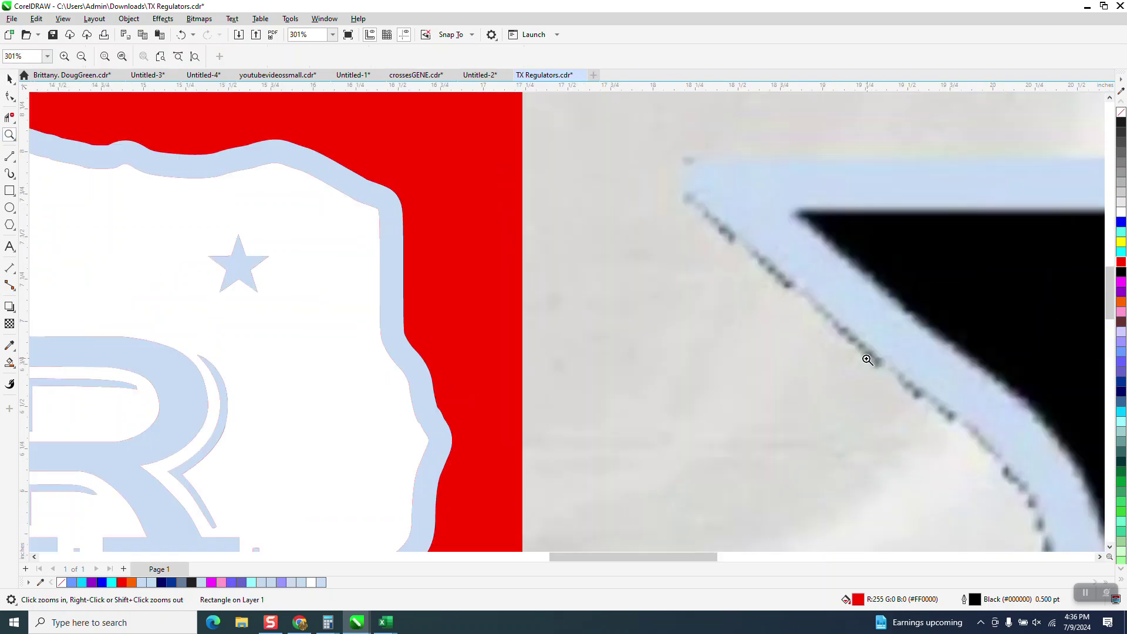
{"action": "right_click", "coordinate": [645, 253]}
{"action": "right_click", "coordinate": [643, 255]}
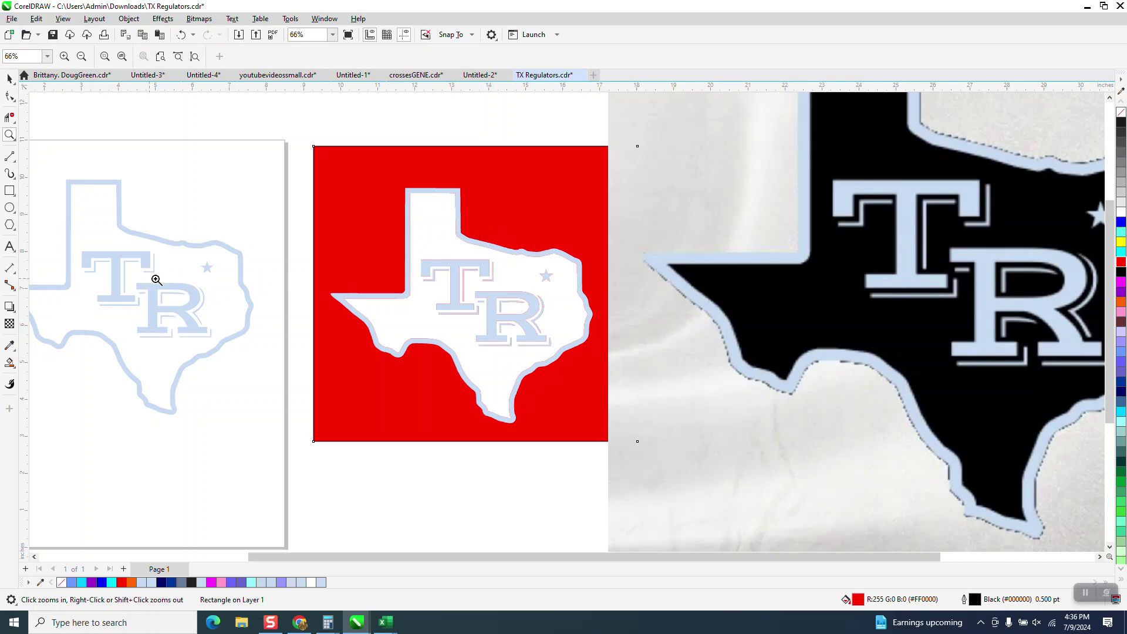
Draw a rectangle about 1.52 by 0.87 in below the red one and Smart Fill it with light blue sampled from the T.
{"action": "left_click", "coordinate": [8, 191]}
{"action": "left_click_drag", "start_coordinate": [406, 449], "coordinate": [469, 488]}
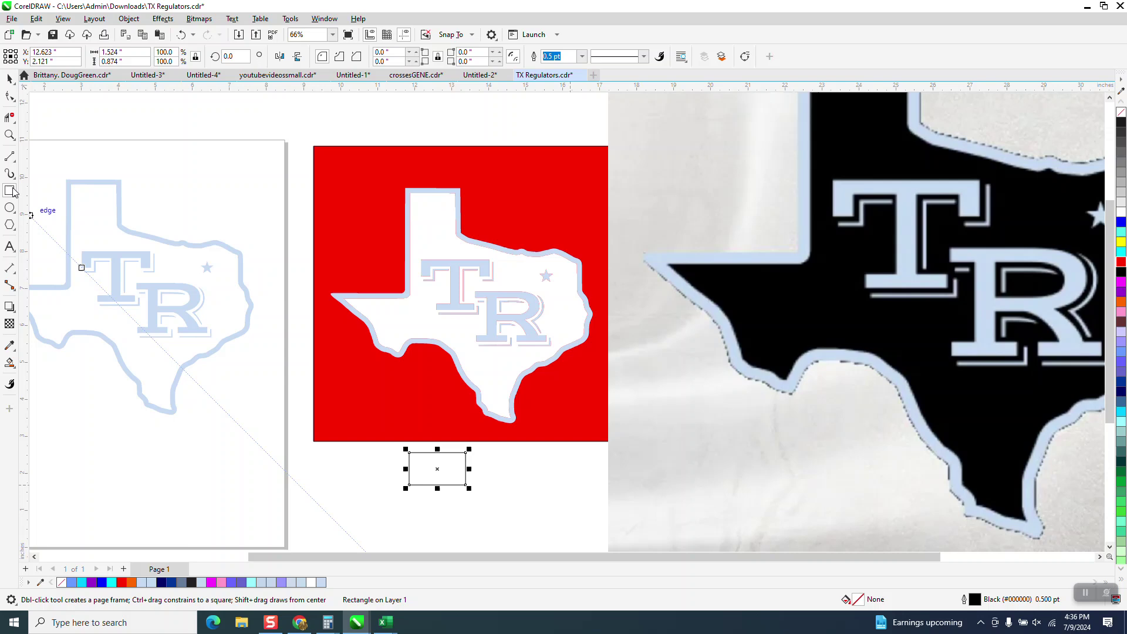
{"action": "left_click", "coordinate": [13, 367]}
{"action": "left_click", "coordinate": [64, 376]}
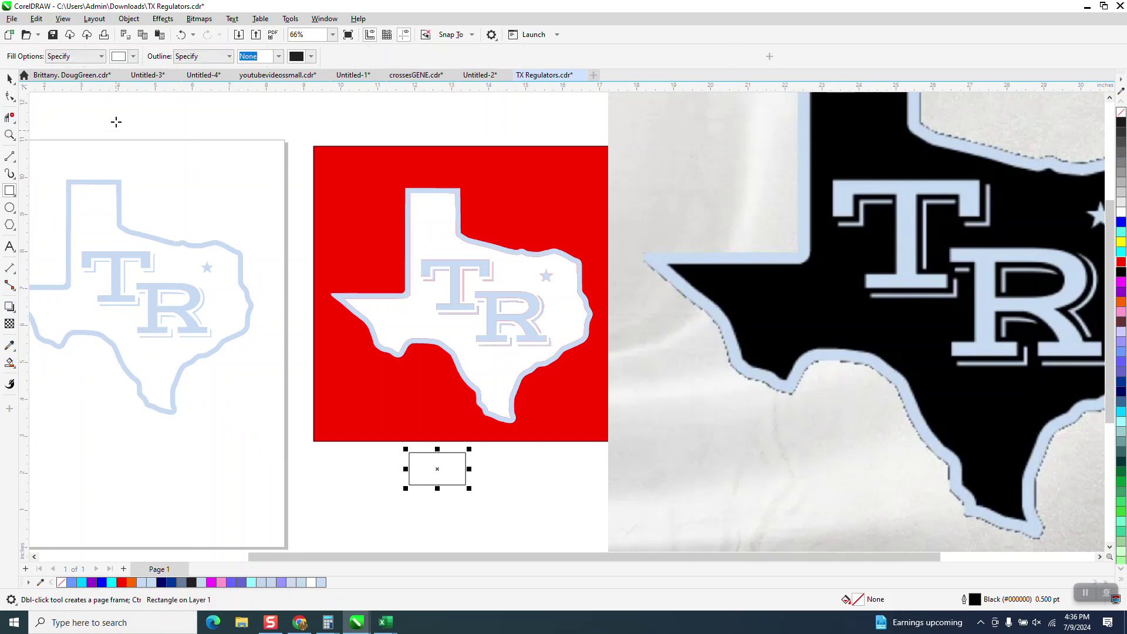
{"action": "left_click", "coordinate": [133, 55]}
{"action": "left_click", "coordinate": [232, 247]}
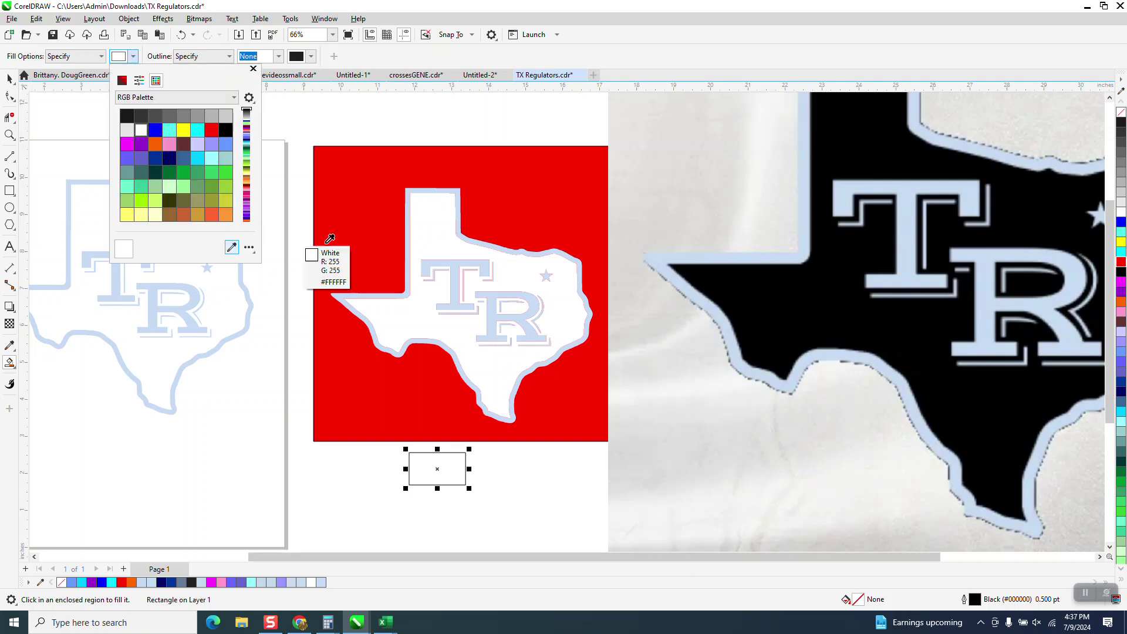
{"action": "left_click", "coordinate": [466, 270]}
{"action": "left_click", "coordinate": [452, 462]}
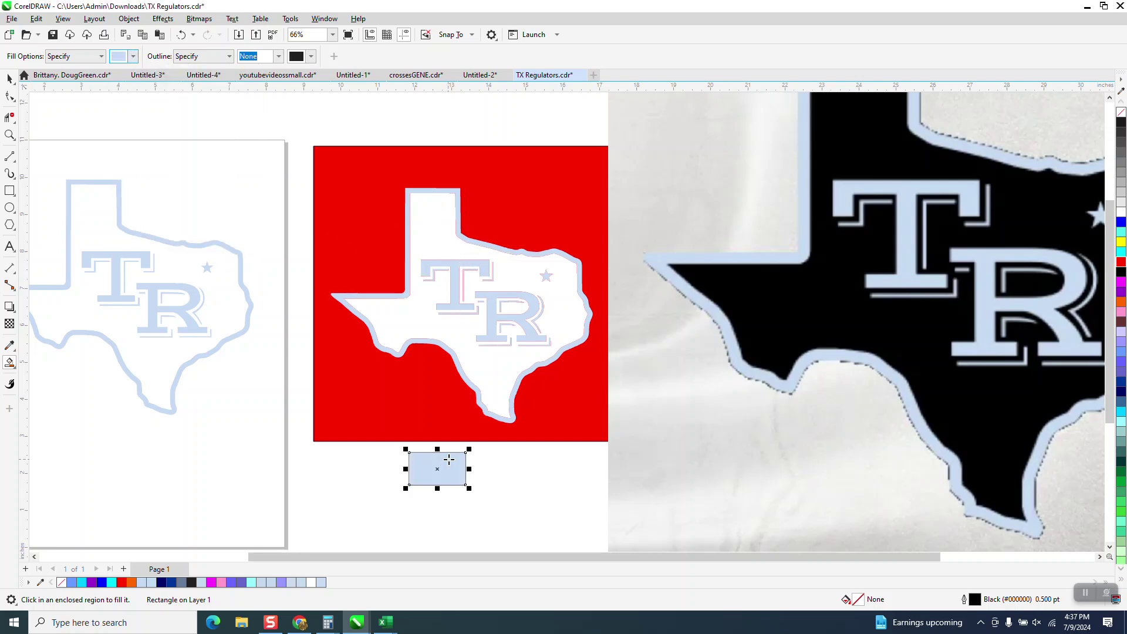
Tint the small rectangle's light blue fill darker to R161 G177 B245 using blue from the color palette, and deselect it.
{"action": "left_click", "coordinate": [9, 80]}
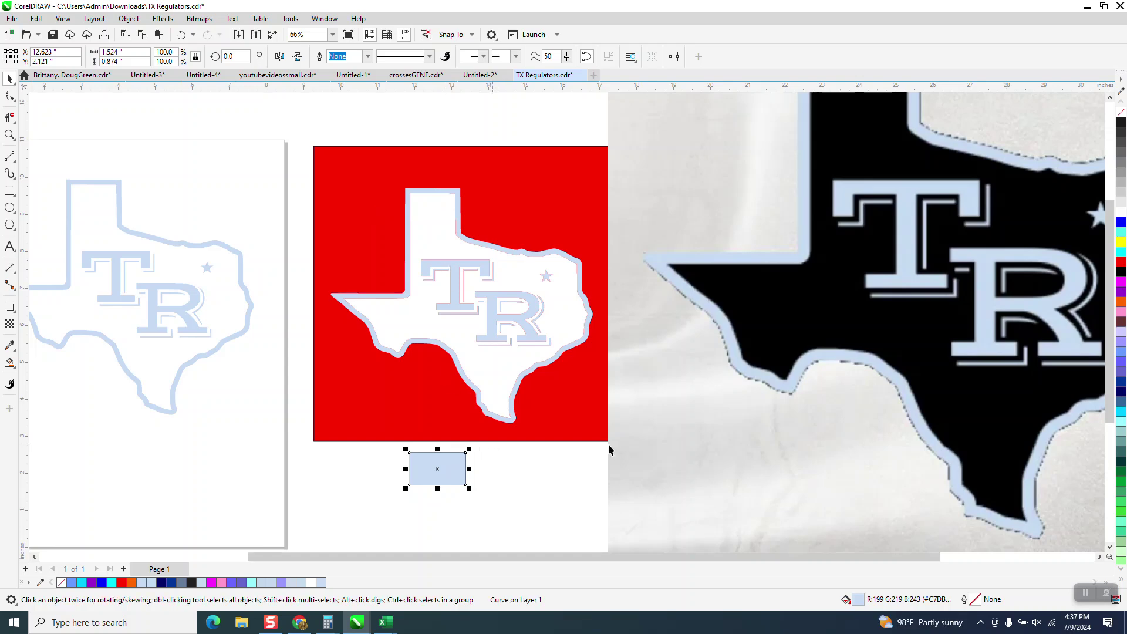
{"action": "left_click", "coordinate": [1121, 225]}
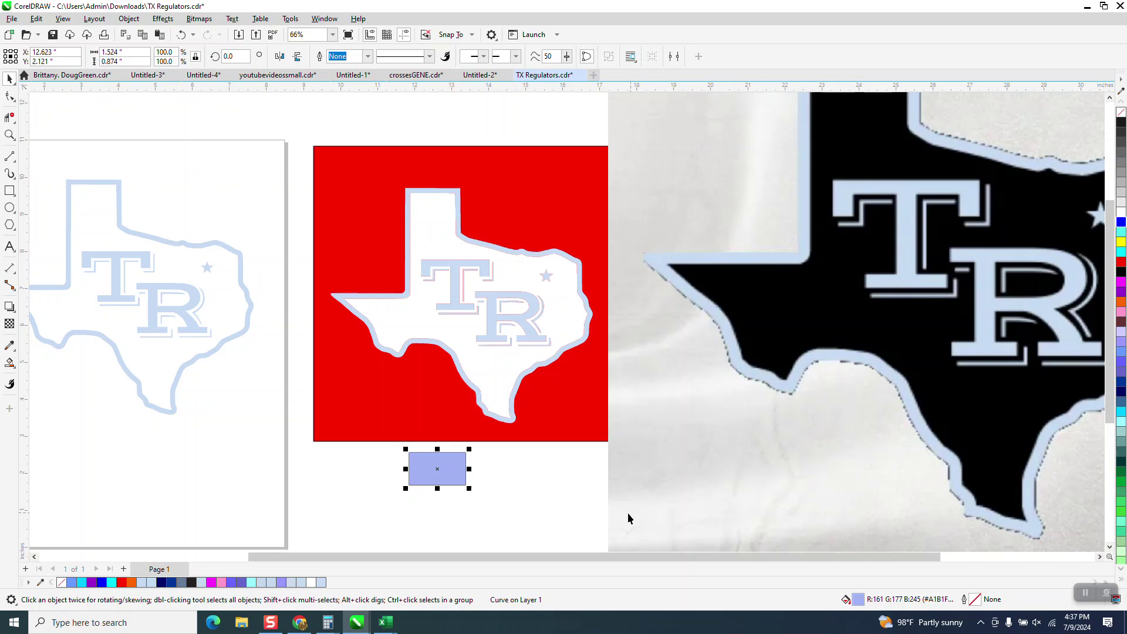
{"action": "left_click", "coordinate": [14, 80]}
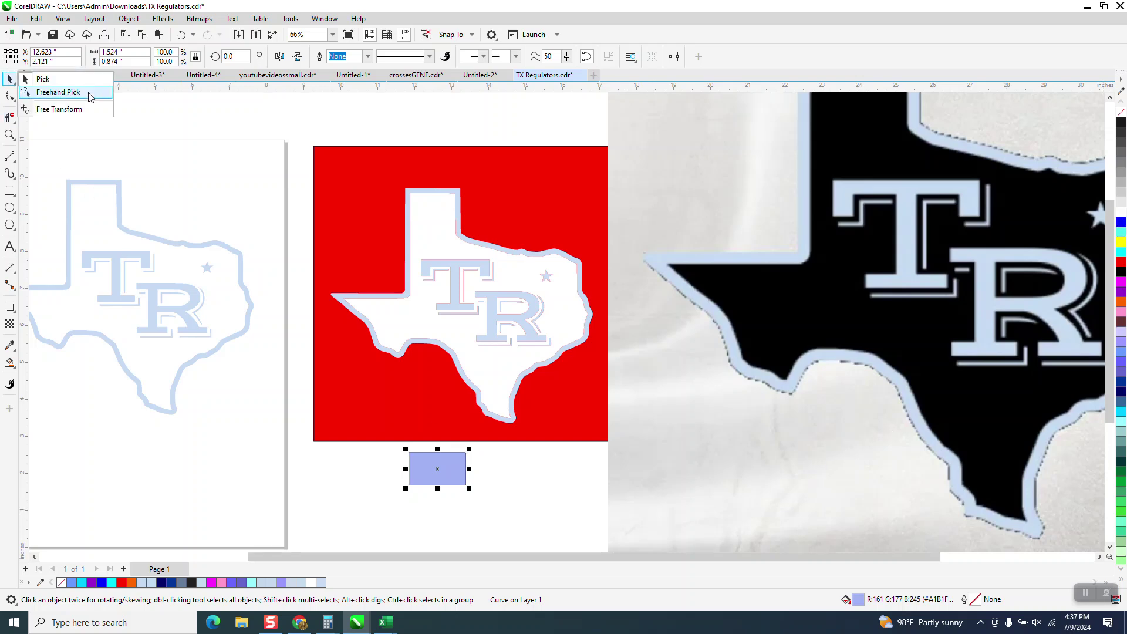
{"action": "left_click", "coordinate": [539, 486]}
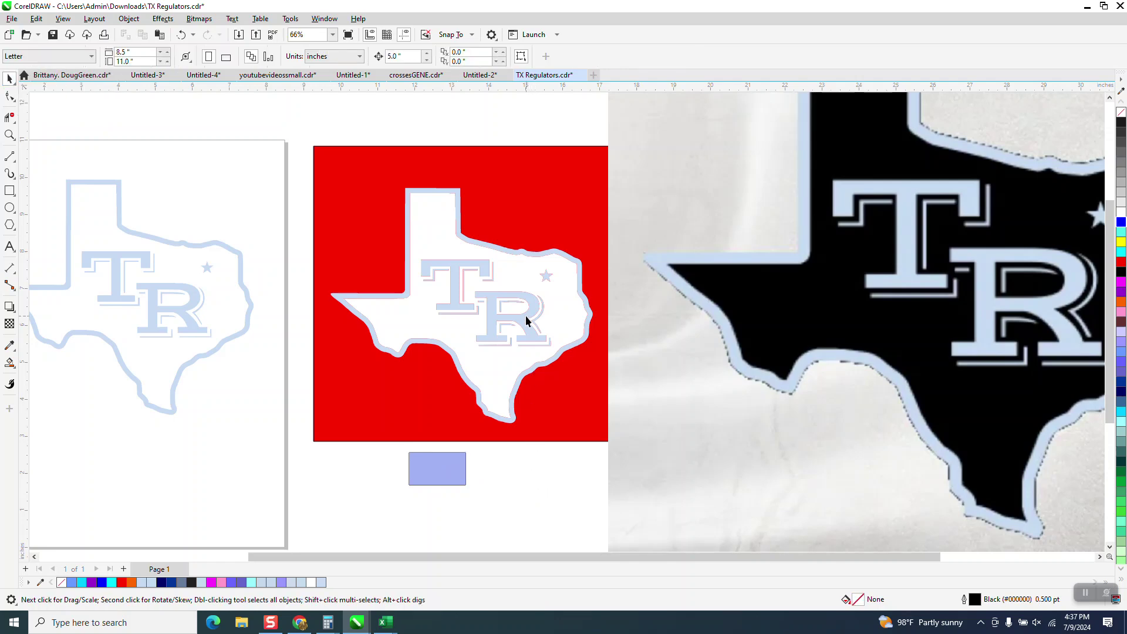
Select all the logo objects over the red rectangle, remove their fills and give them a 90% Black outline.
{"action": "left_click", "coordinate": [11, 365]}
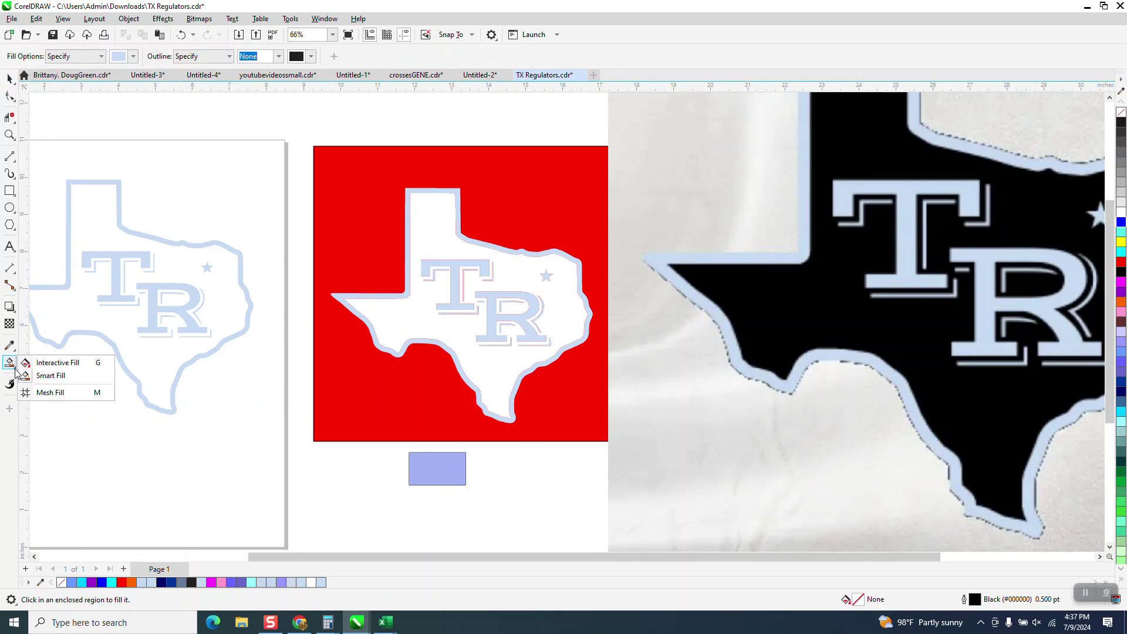
{"action": "left_click", "coordinate": [51, 376]}
{"action": "left_click", "coordinate": [10, 78]}
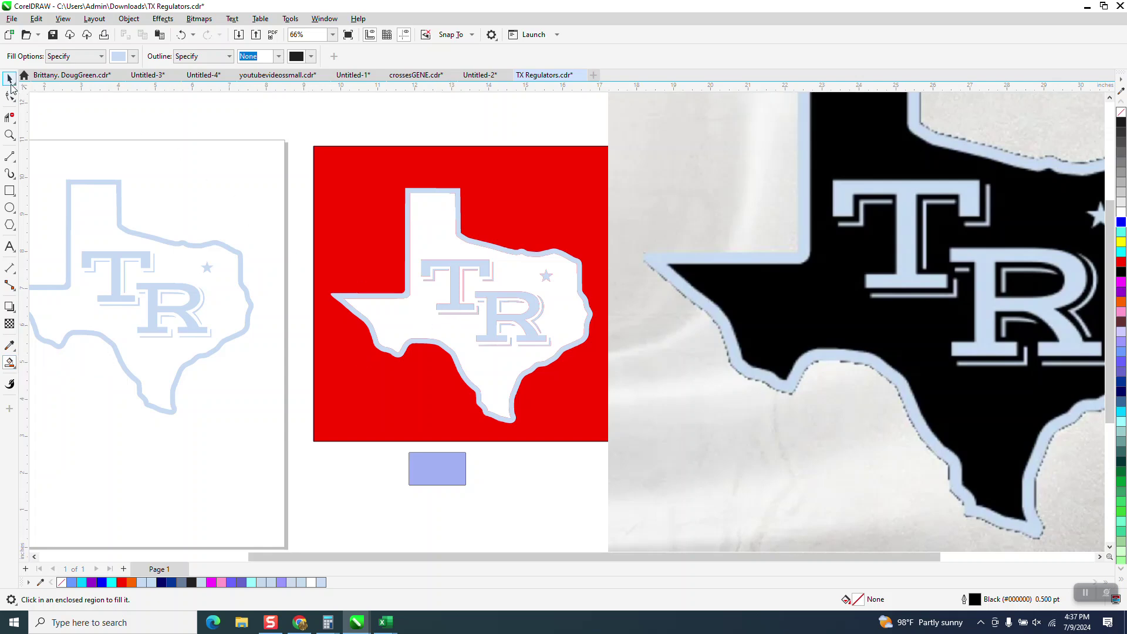
{"action": "left_click_drag", "start_coordinate": [320, 139], "coordinate": [680, 451]}
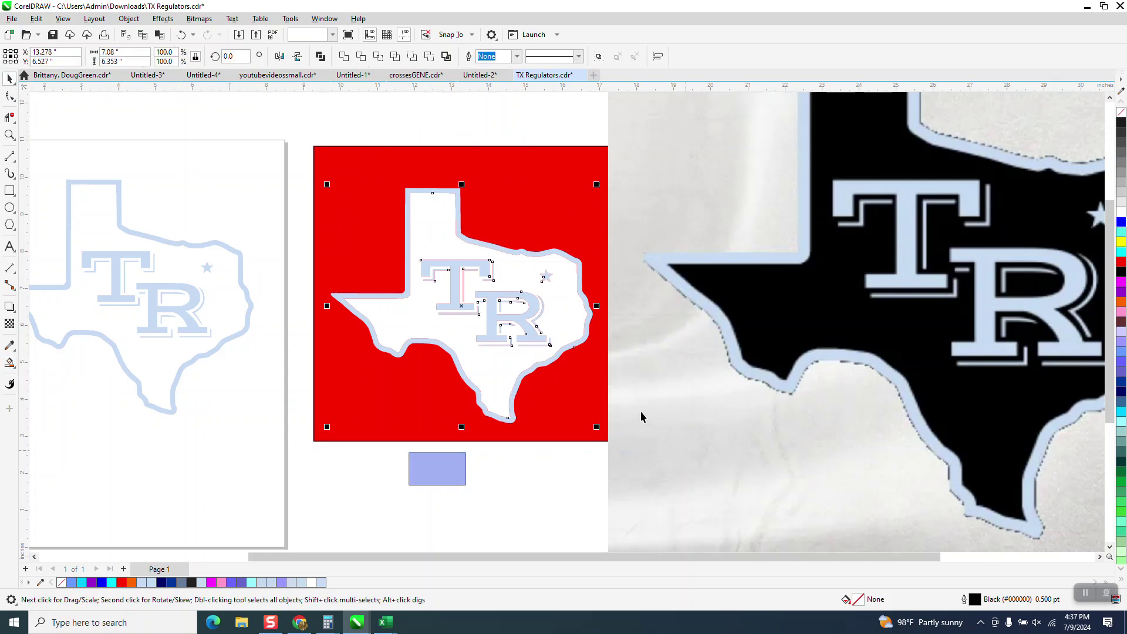
{"action": "left_click", "coordinate": [1121, 113]}
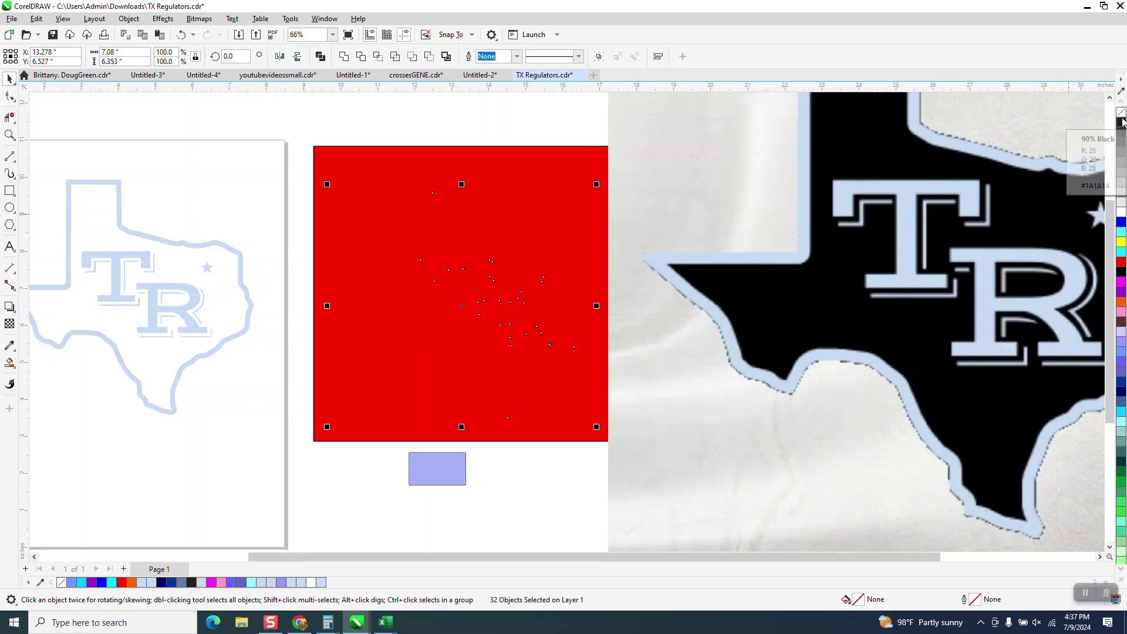
{"action": "right_click", "coordinate": [1122, 122]}
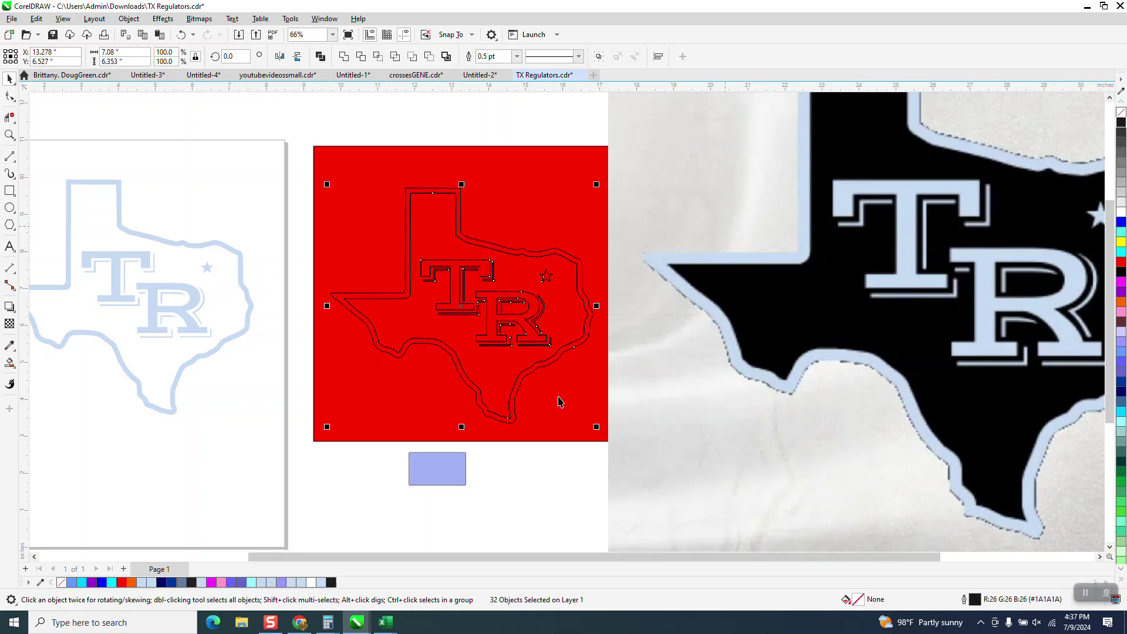
Sample the small rectangle's blue (#A1B1F5) as the Smart Fill color and fill the T, the R and the state border.
{"action": "left_click", "coordinate": [9, 363]}
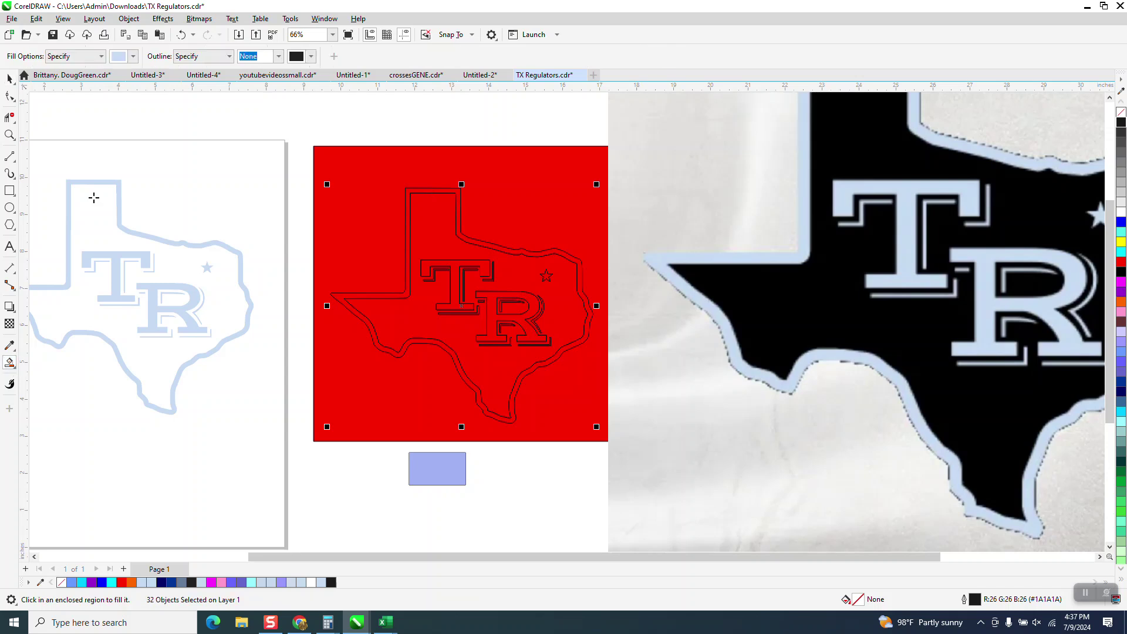
{"action": "left_click", "coordinate": [134, 56]}
{"action": "left_click", "coordinate": [223, 229]}
{"action": "left_click", "coordinate": [446, 467]}
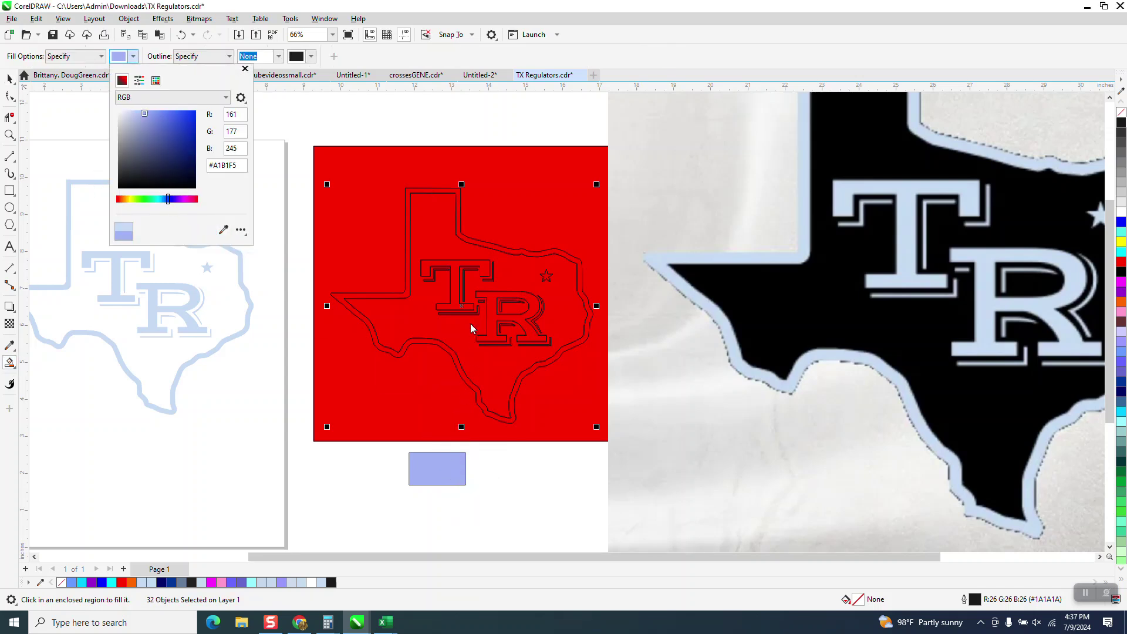
{"action": "left_click", "coordinate": [453, 269]}
{"action": "left_click", "coordinate": [492, 282]}
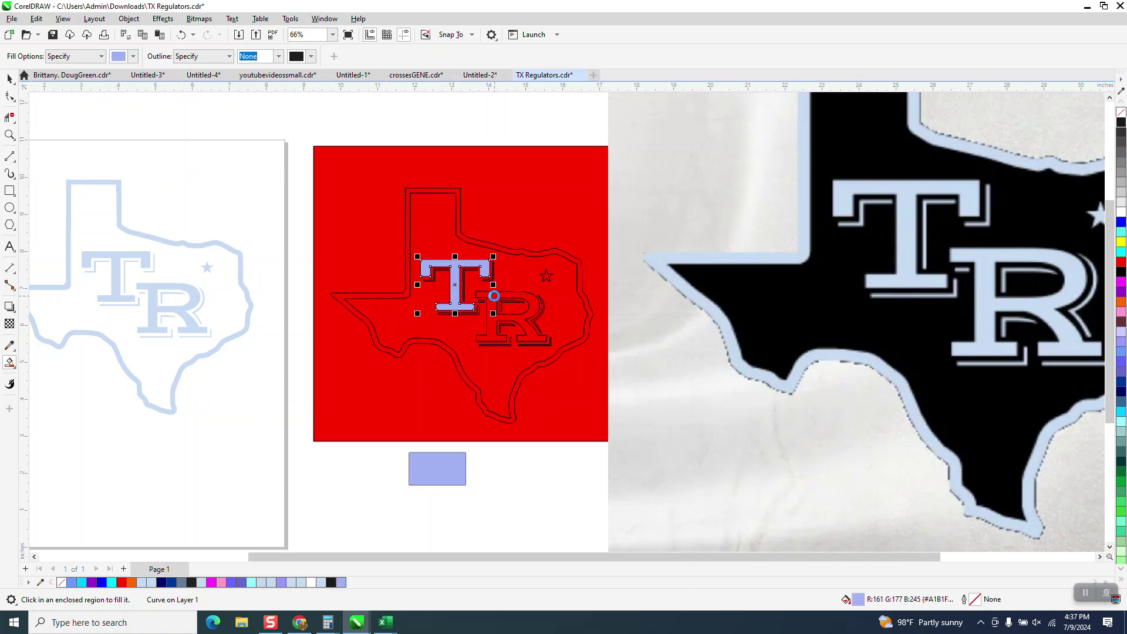
{"action": "left_click", "coordinate": [493, 296]}
{"action": "left_click", "coordinate": [579, 262]}
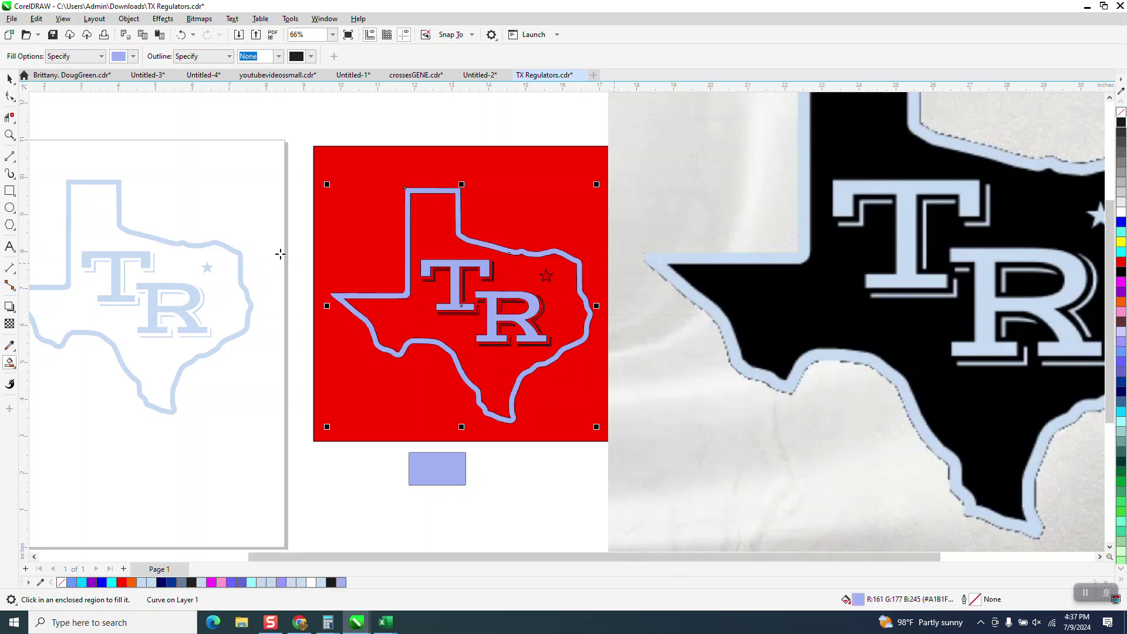
Smart Fill the star, the R's curved outer shadow strip and the shadow strips inside both R openings with the sampled blue.
{"action": "left_click", "coordinate": [9, 137]}
{"action": "left_click_drag", "start_coordinate": [508, 265], "coordinate": [640, 333]}
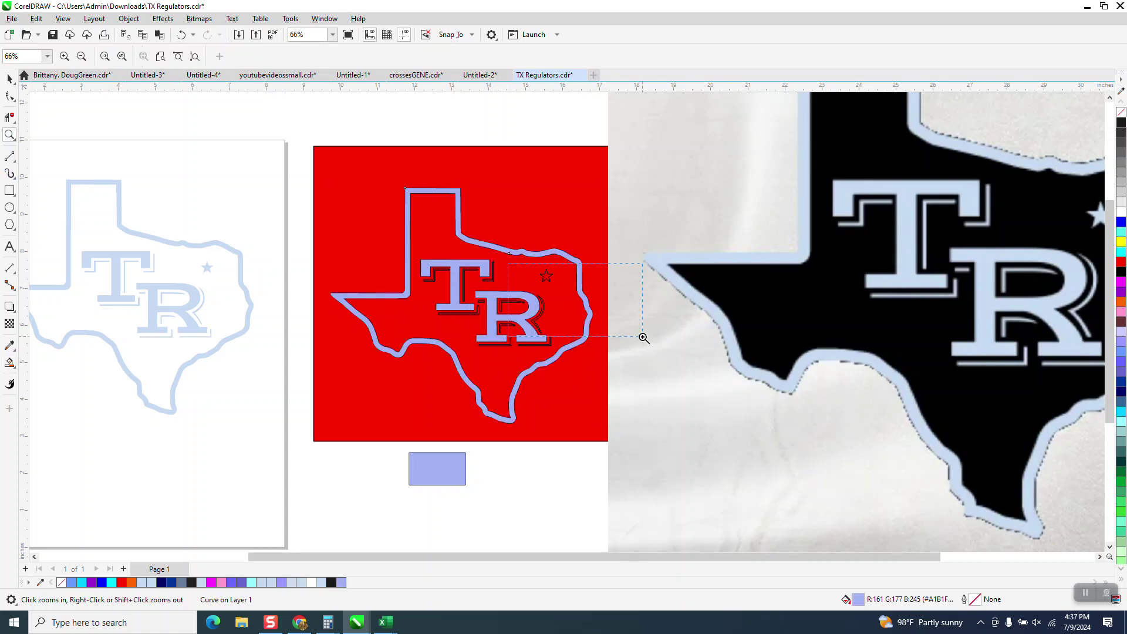
{"action": "left_click", "coordinate": [10, 363]}
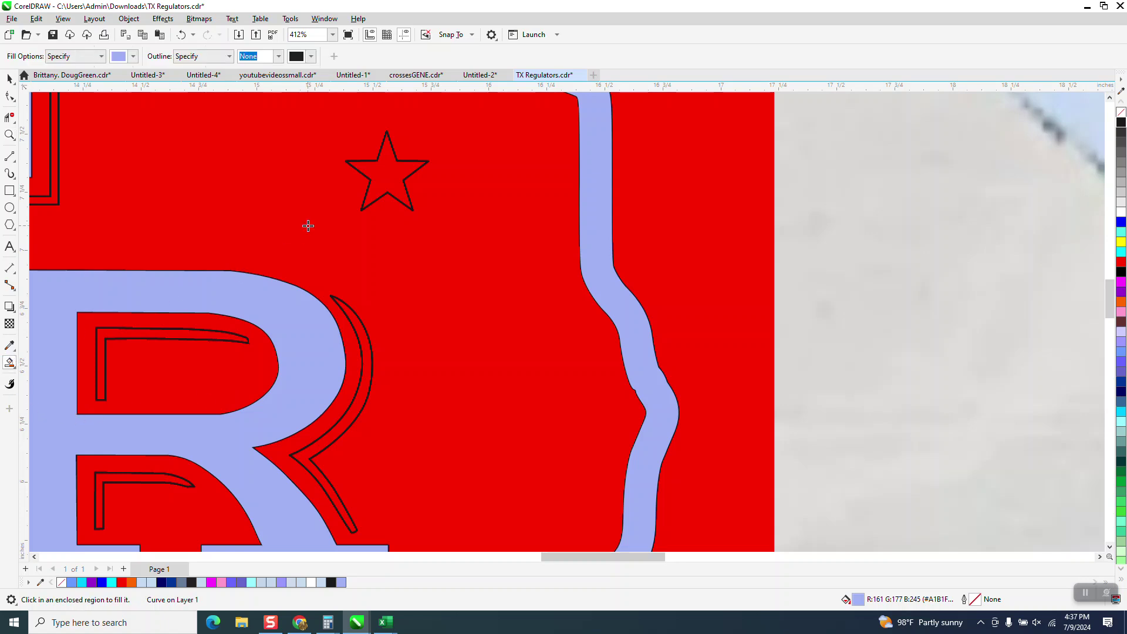
{"action": "left_click", "coordinate": [387, 183]}
{"action": "left_click", "coordinate": [358, 324]}
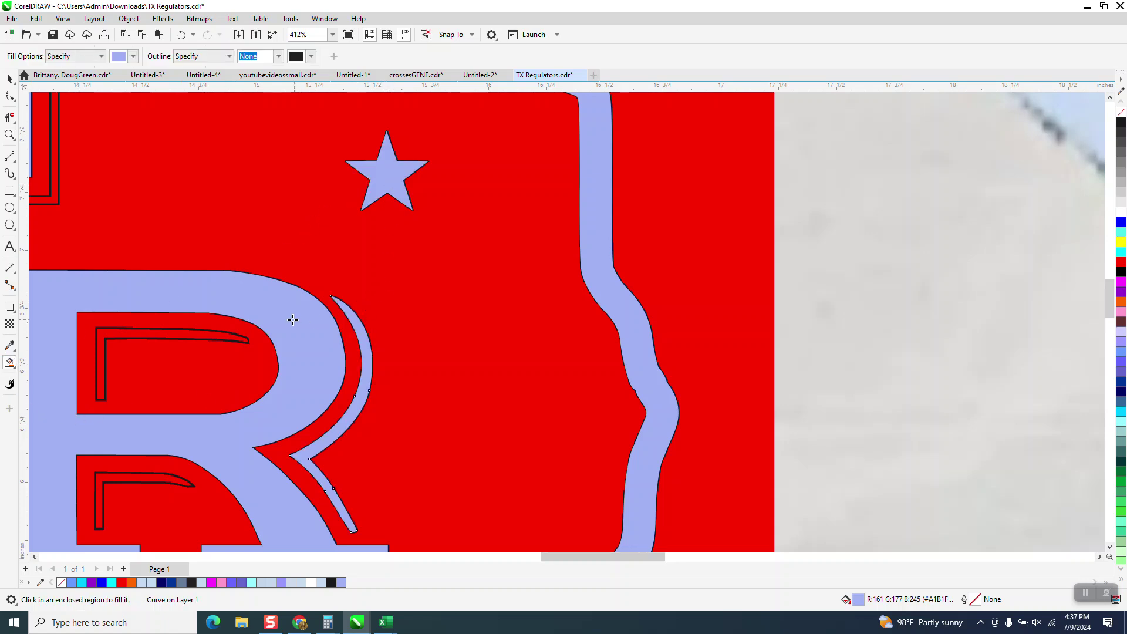
{"action": "left_click", "coordinate": [231, 338]}
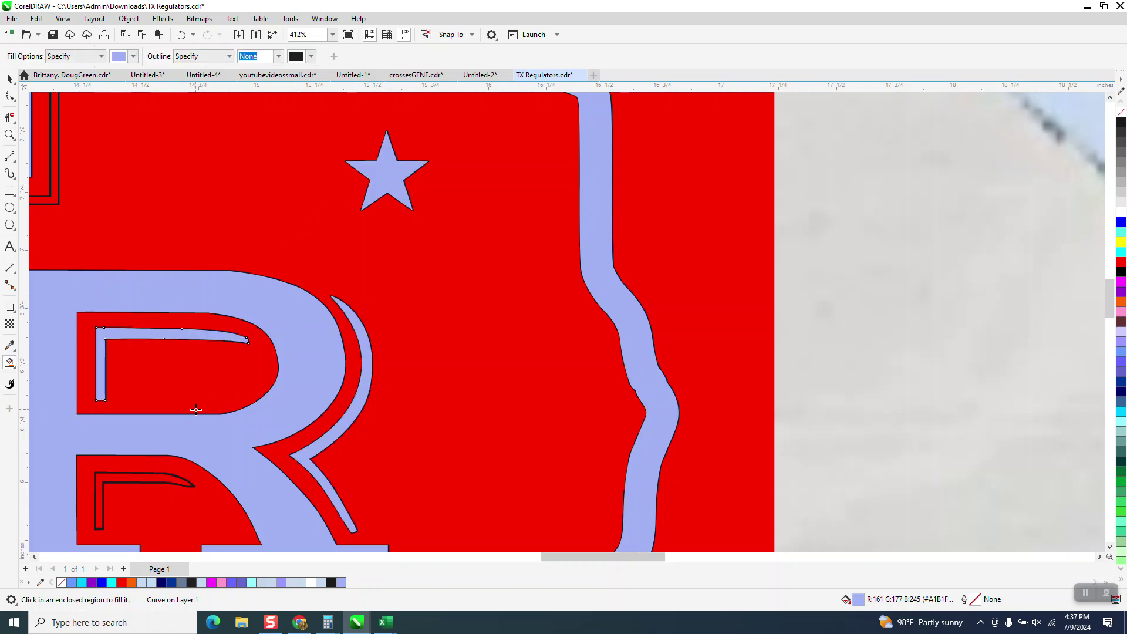
{"action": "left_click", "coordinate": [166, 477]}
{"action": "scroll", "coordinate": [508, 338], "scroll_direction": "down", "scroll_amount": 1}
{"action": "scroll", "coordinate": [508, 338], "scroll_direction": "down", "scroll_amount": 1}
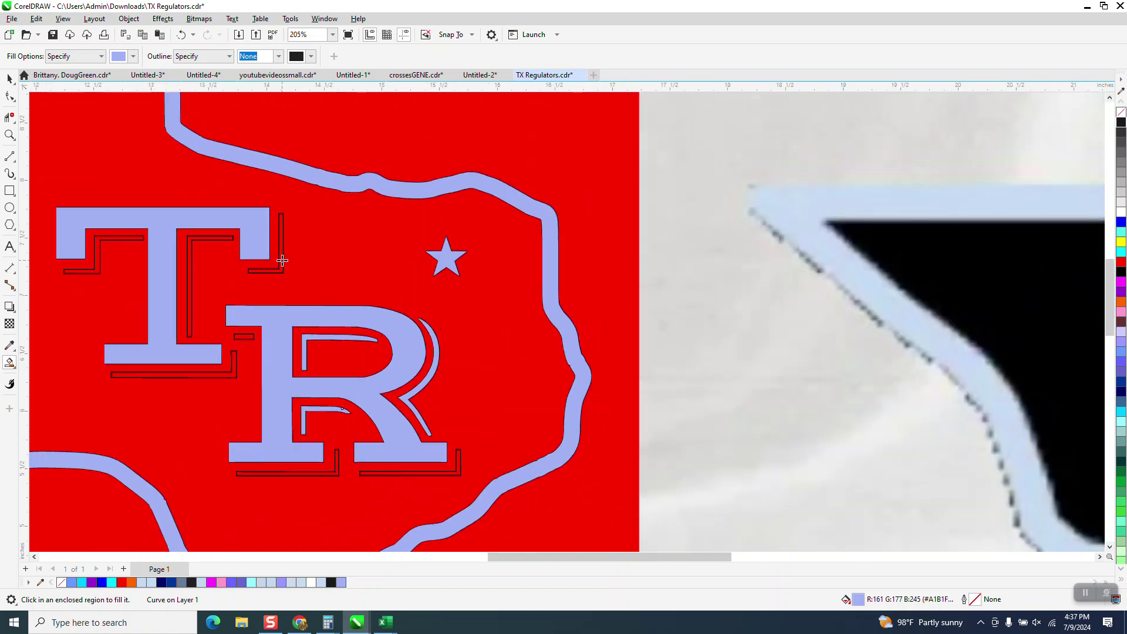
Smart Fill the T's shadow strips, the short strip under the R's upper serif and the strips below both R feet with the sampled blue.
{"action": "left_click", "coordinate": [280, 258]}
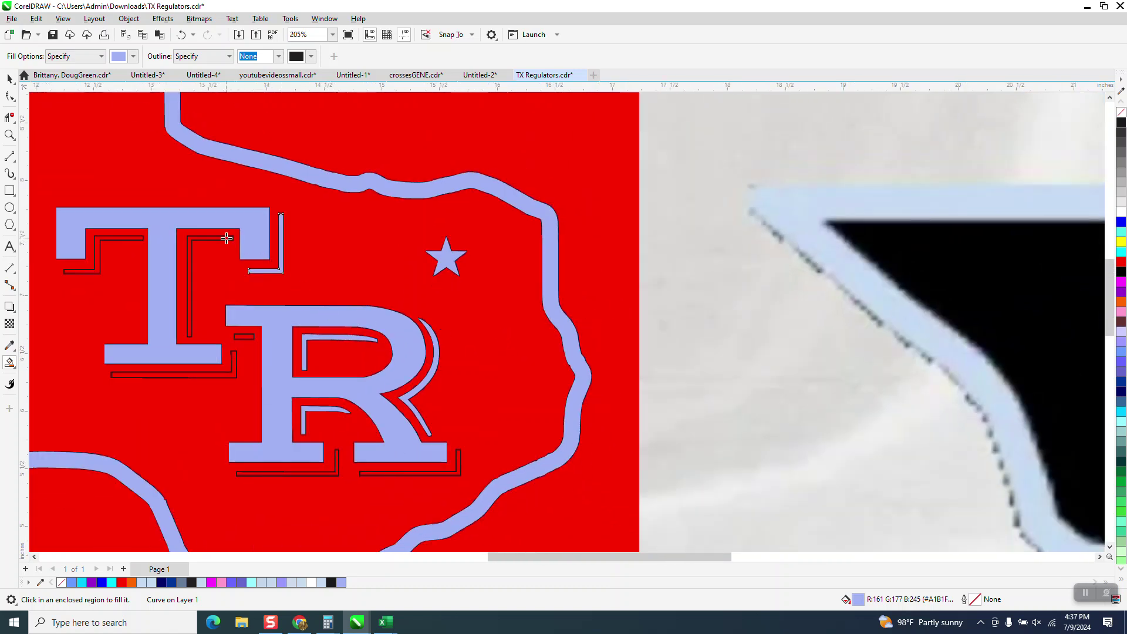
{"action": "left_click", "coordinate": [226, 237]}
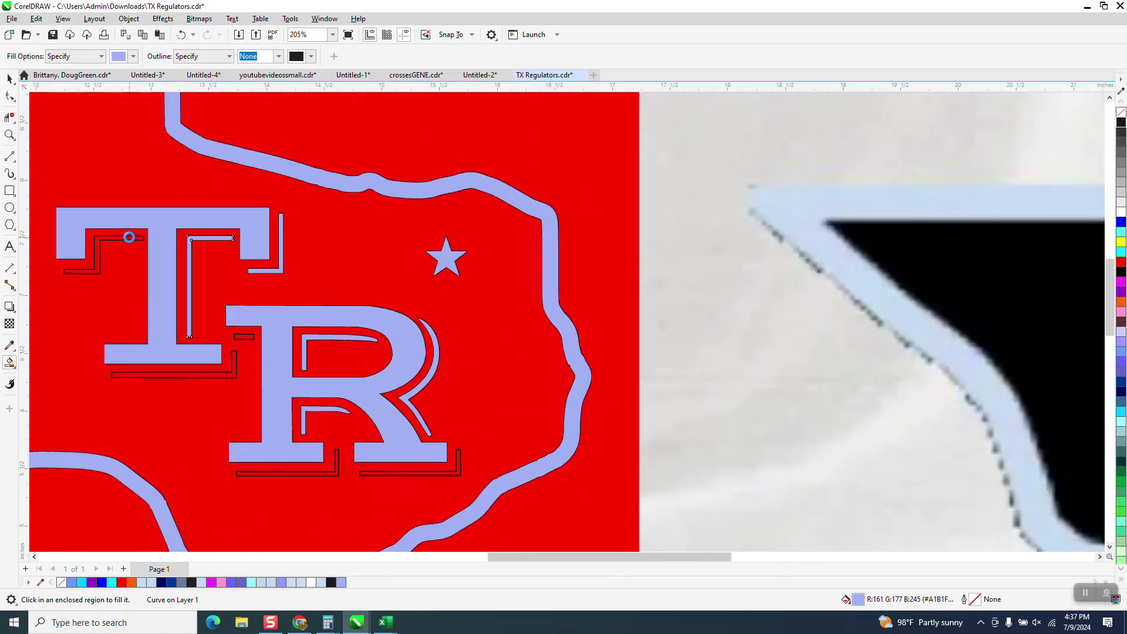
{"action": "left_click", "coordinate": [129, 237]}
{"action": "left_click", "coordinate": [241, 338]}
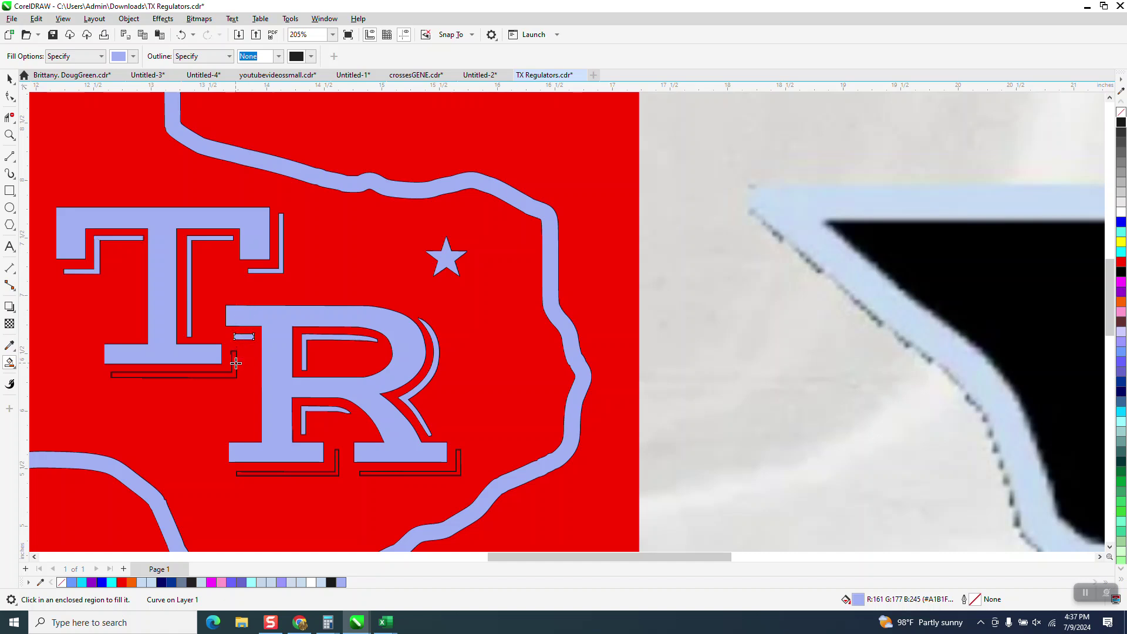
{"action": "left_click", "coordinate": [233, 362]}
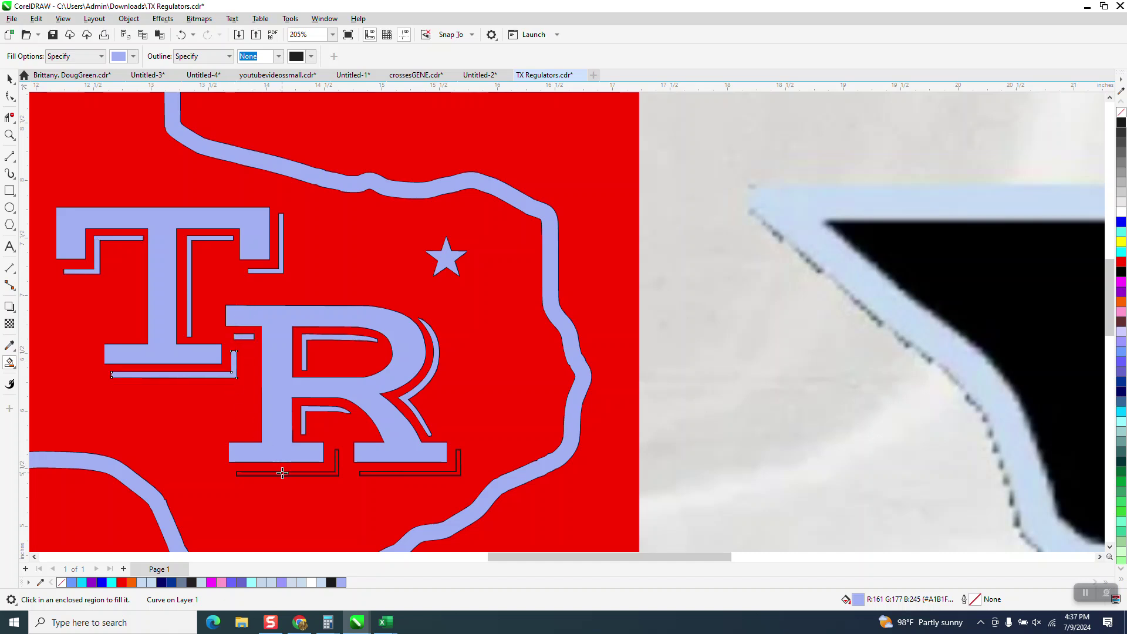
{"action": "left_click", "coordinate": [281, 473]}
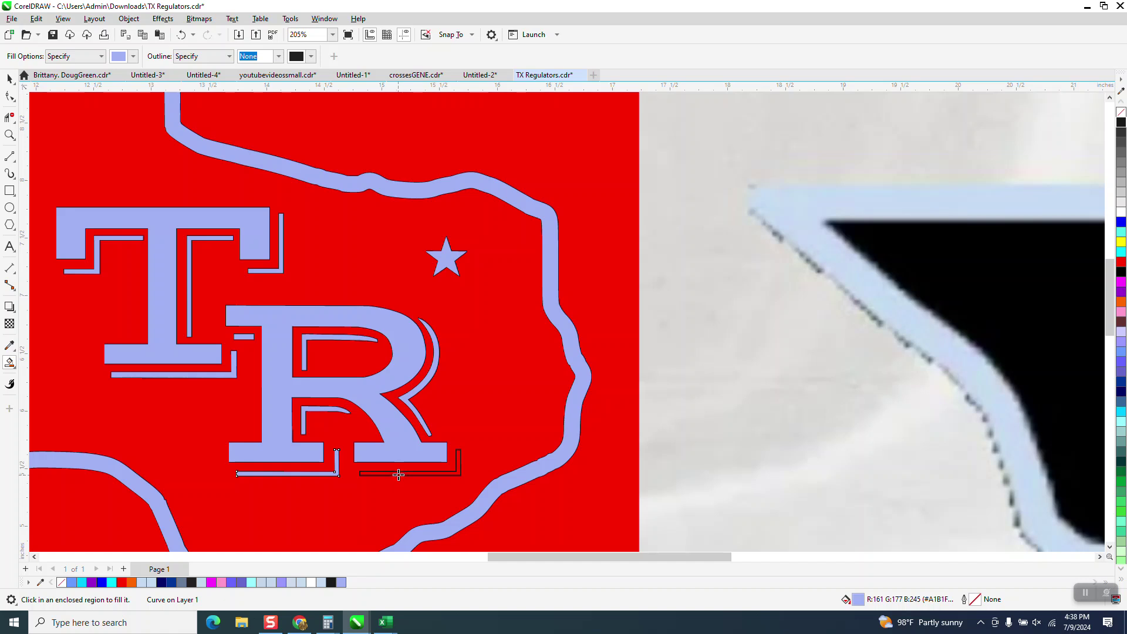
{"action": "left_click", "coordinate": [401, 472]}
Set the Smart Fill color to white and fill the Texas interior around the letters and the R's upper opening.
{"action": "scroll", "coordinate": [323, 407], "scroll_direction": "down", "scroll_amount": 2}
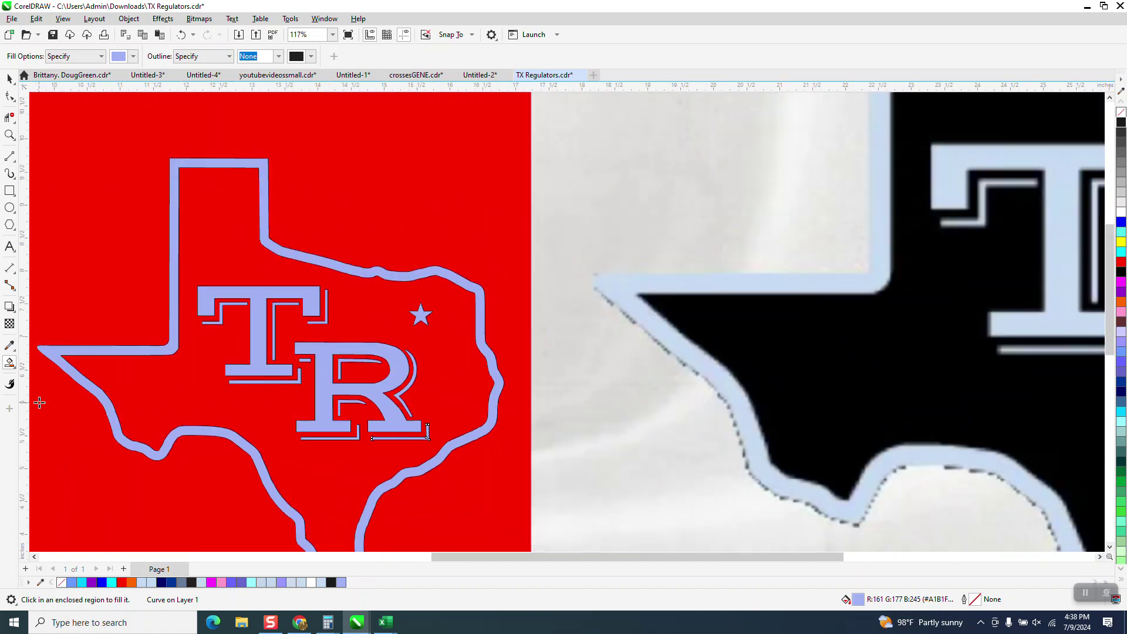
{"action": "left_click", "coordinate": [15, 369]}
{"action": "left_click", "coordinate": [64, 372]}
{"action": "left_click", "coordinate": [134, 57]}
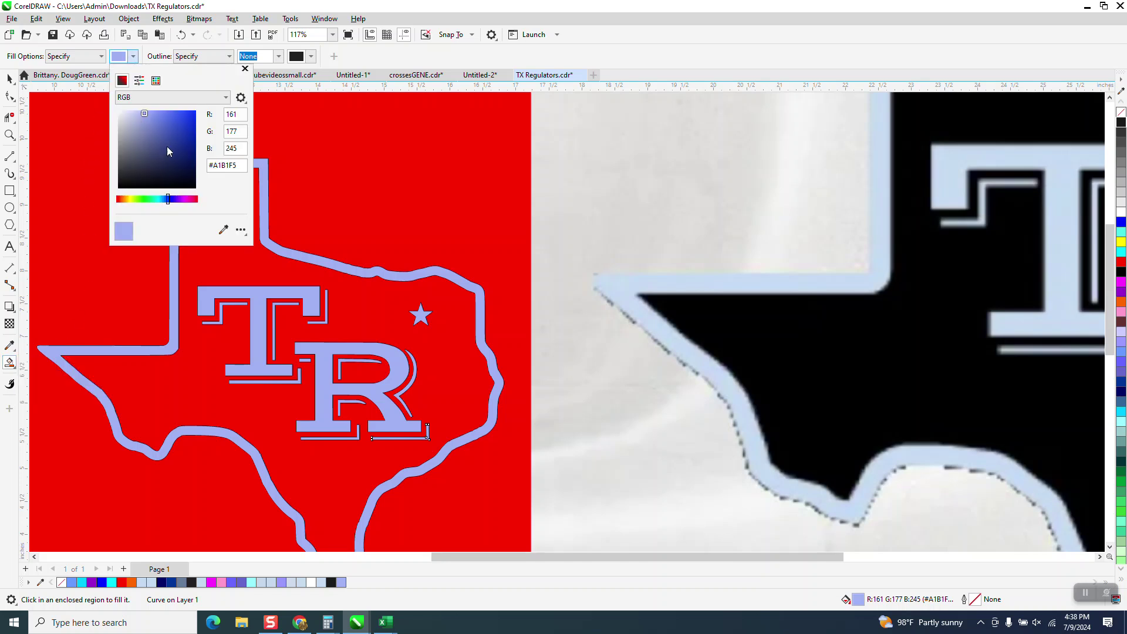
{"action": "left_click", "coordinate": [156, 81]}
{"action": "left_click", "coordinate": [141, 130]}
{"action": "left_click", "coordinate": [262, 264]}
{"action": "left_click", "coordinate": [262, 264]}
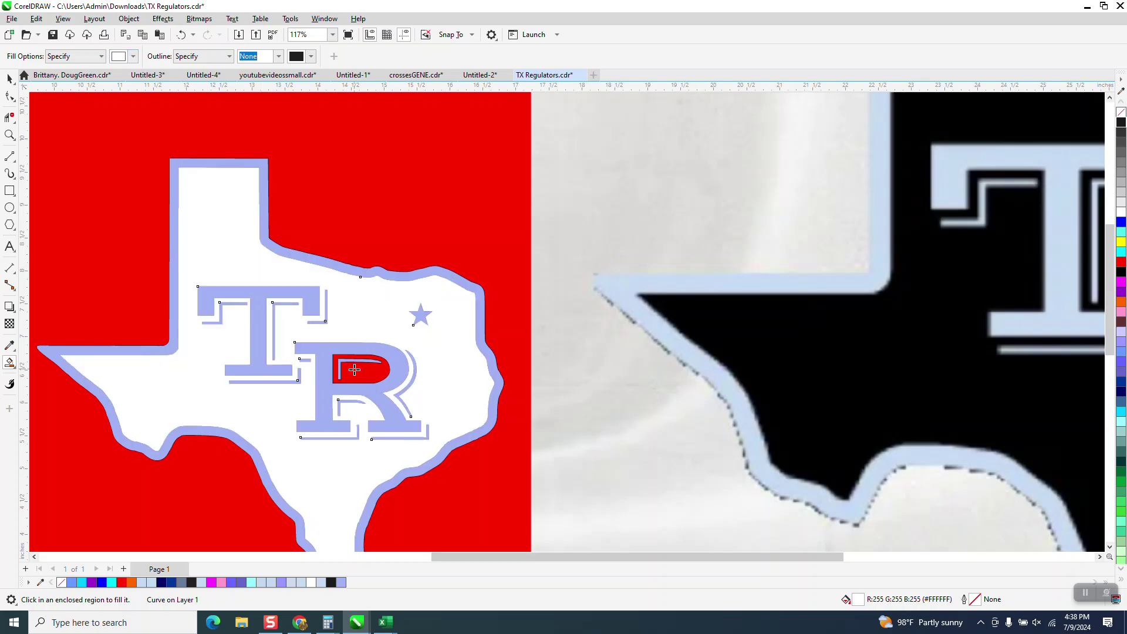
{"action": "left_click", "coordinate": [370, 374]}
Leave Smart Fill and select the red background rectangle behind the Texas logo.
{"action": "scroll", "coordinate": [331, 370], "scroll_direction": "down", "scroll_amount": 1}
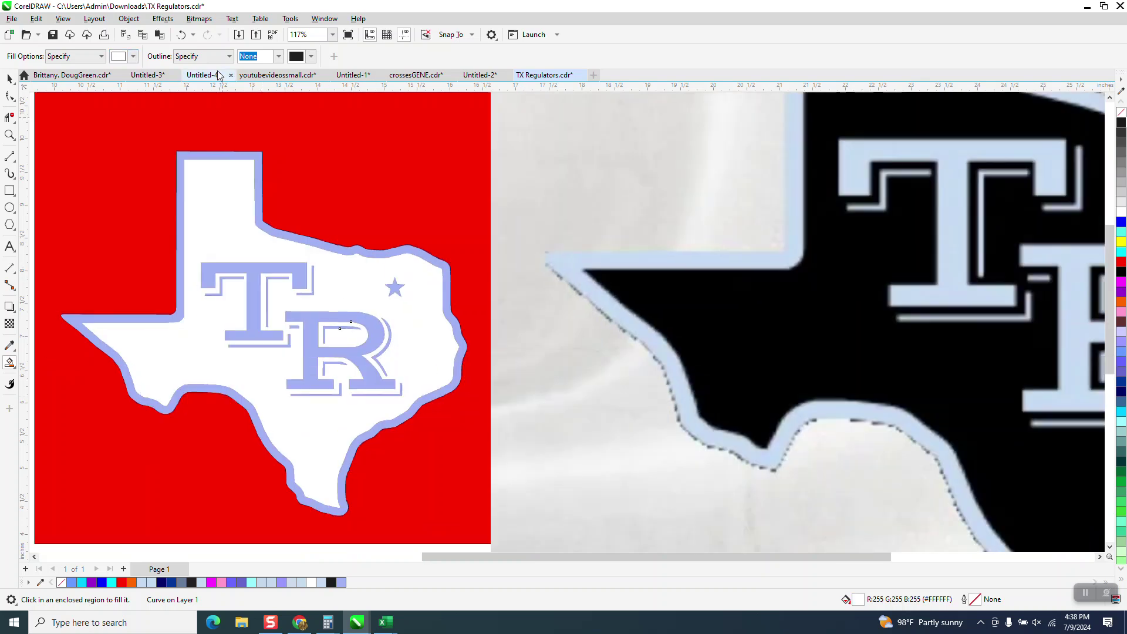
{"action": "left_click", "coordinate": [9, 78]}
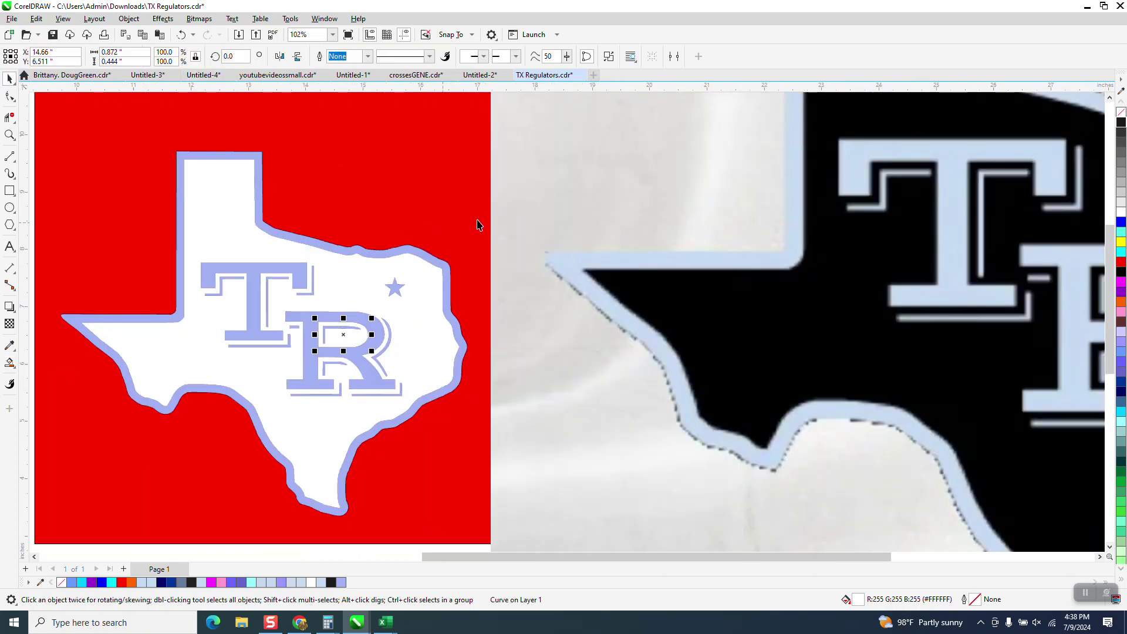
{"action": "left_click", "coordinate": [529, 211]}
{"action": "scroll", "coordinate": [530, 212], "scroll_direction": "down", "scroll_amount": 1}
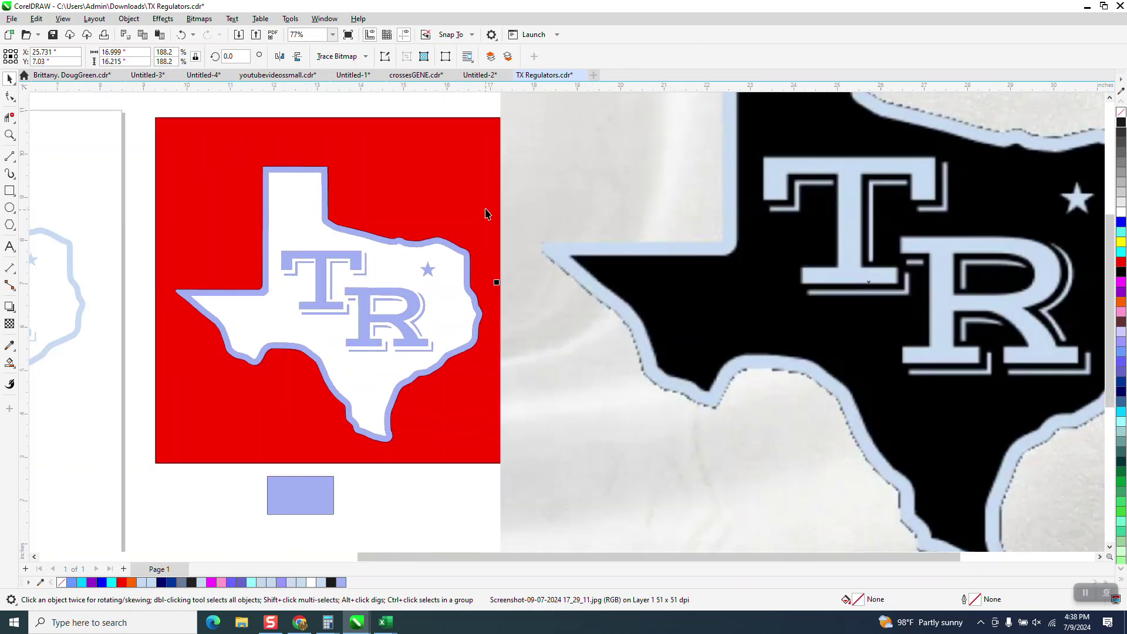
{"action": "left_click", "coordinate": [492, 206]}
{"action": "scroll", "coordinate": [495, 215], "scroll_direction": "down", "scroll_amount": 1}
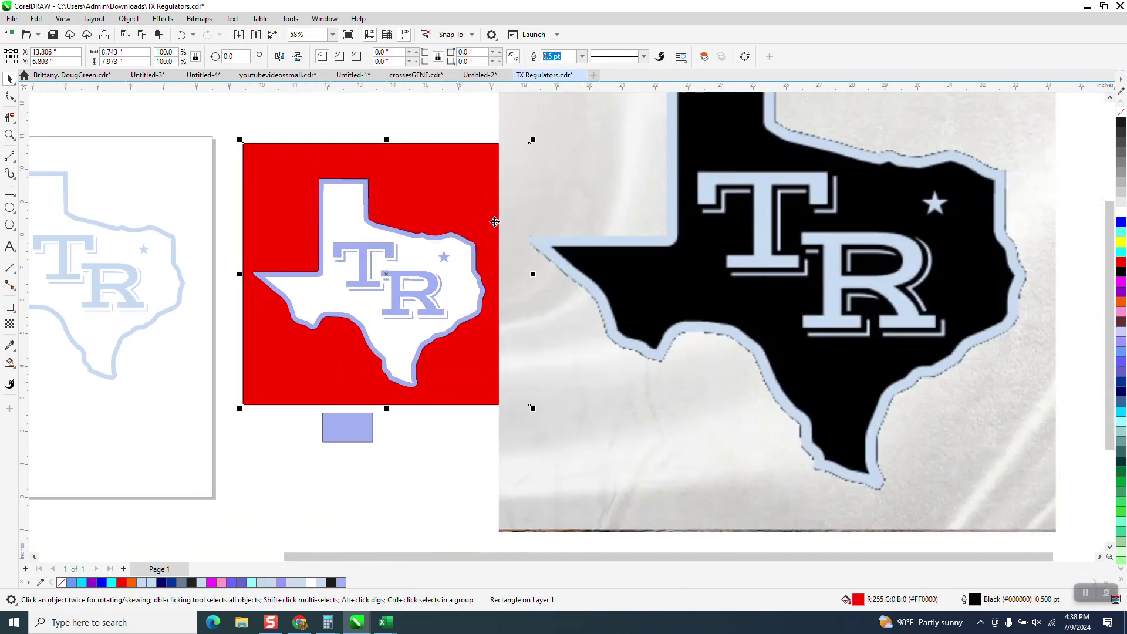